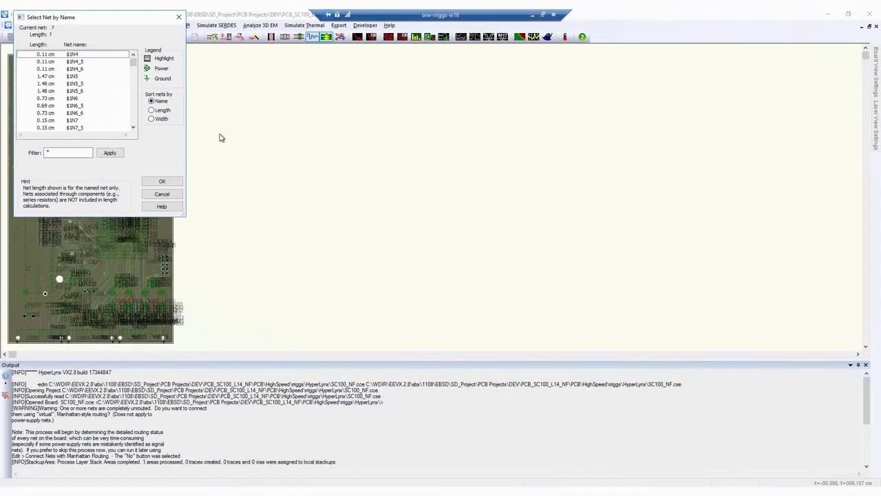
Filter the net list to *DDR4_* and select net DDR4_HPS_DQ6.
click(82, 152)
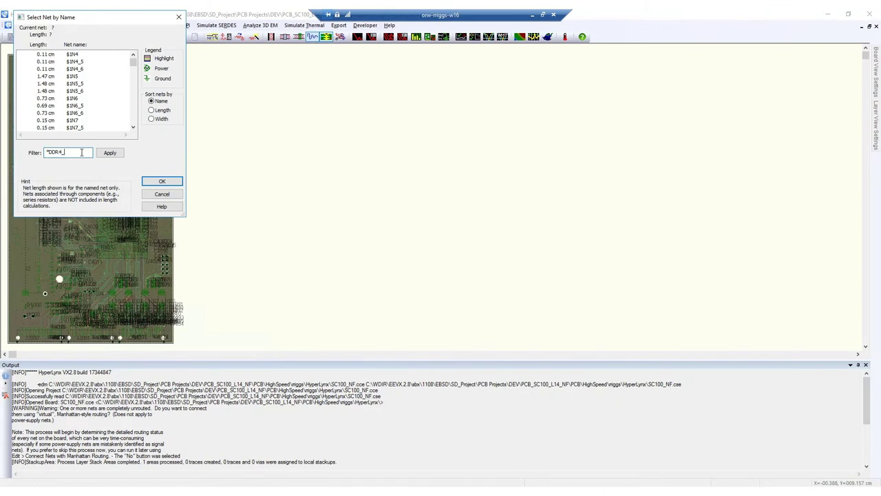
click(109, 152)
scroll(97, 110, down, 10)
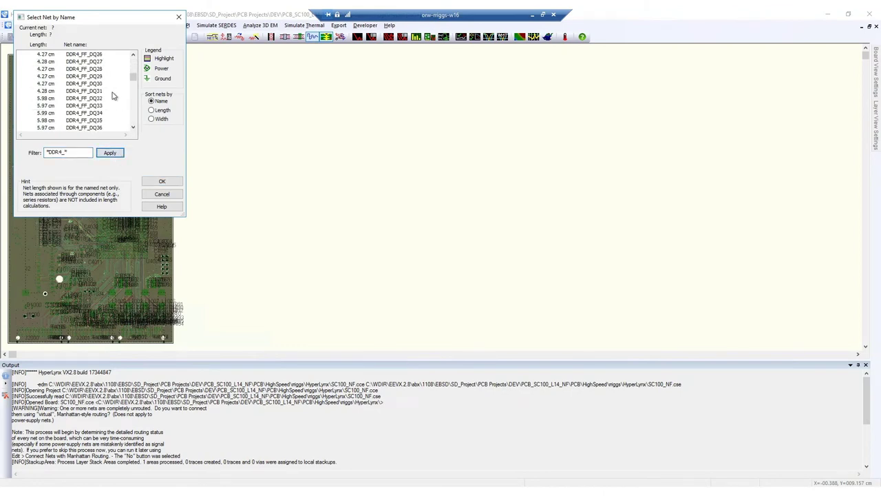
scroll(117, 110, down, 5)
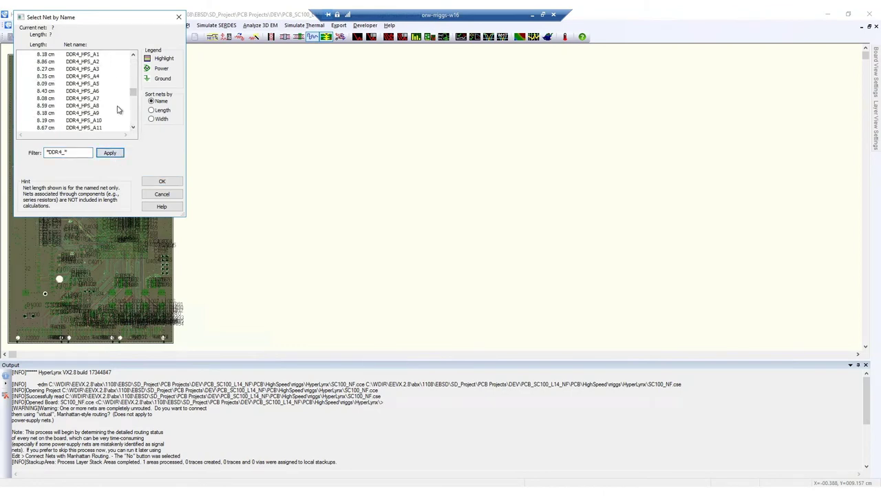
scroll(117, 109, down, 8)
click(103, 77)
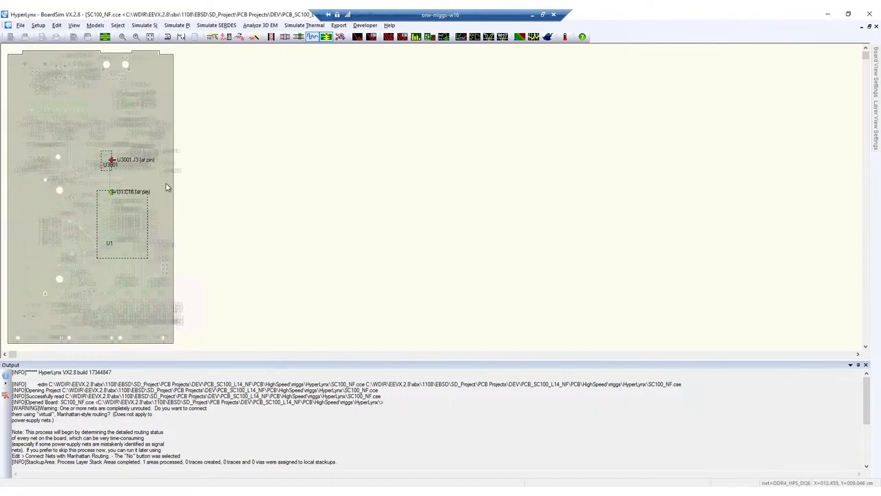
Uncheck On for the SC100_NF model in Manage Power Aware SI models, then bring up Interactive Simulation.
scroll(103, 172, up, 3)
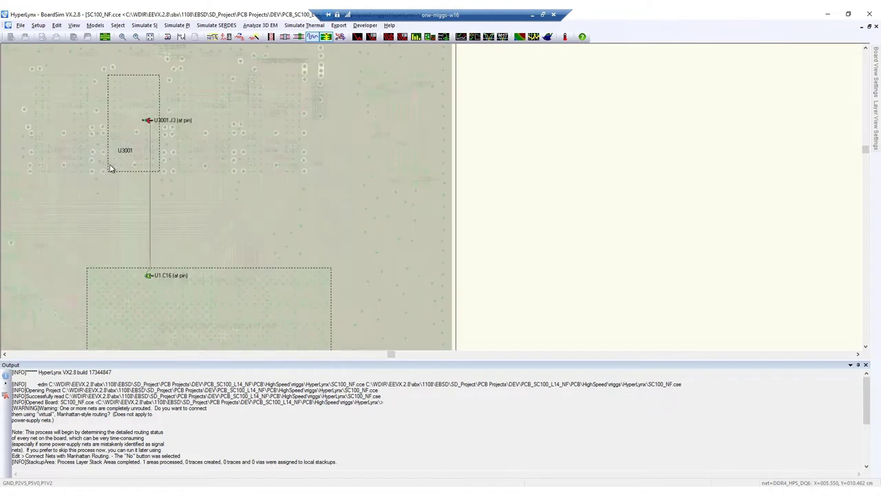
click(260, 26)
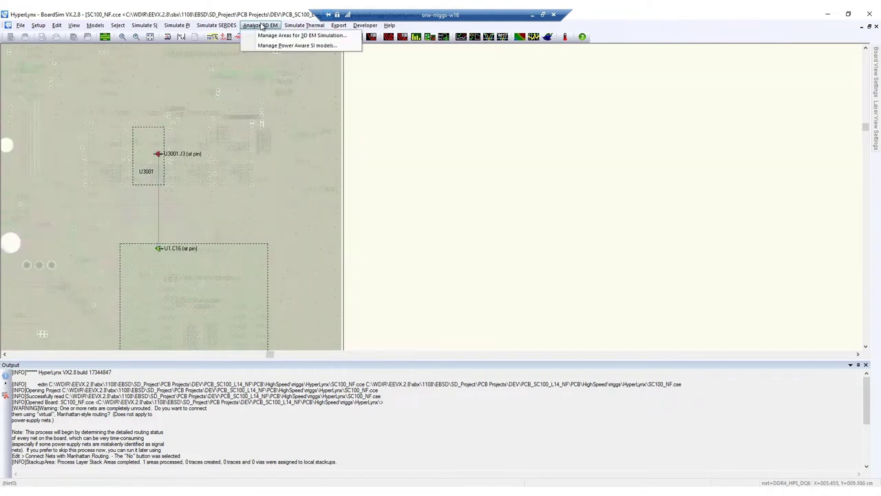
click(346, 46)
click(424, 185)
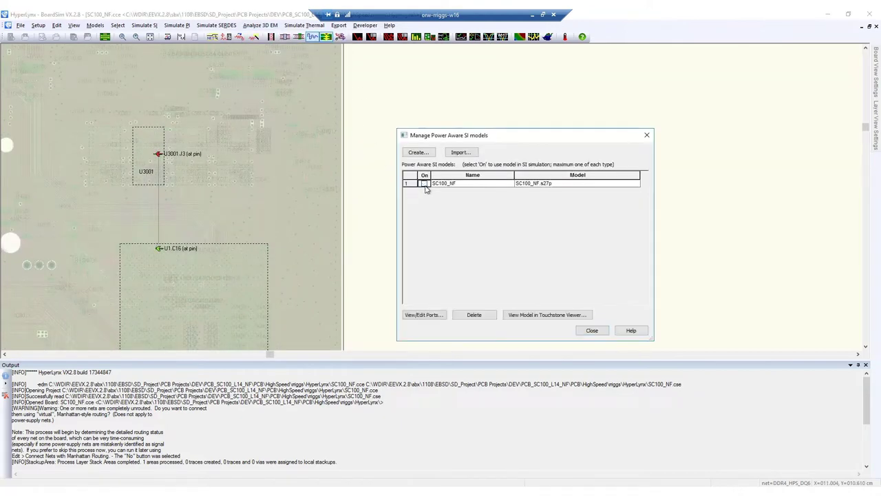
click(592, 332)
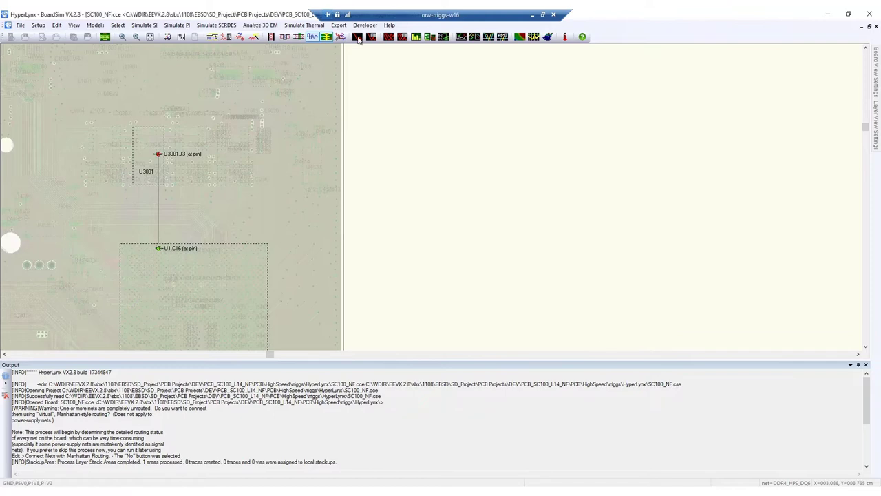
click(358, 37)
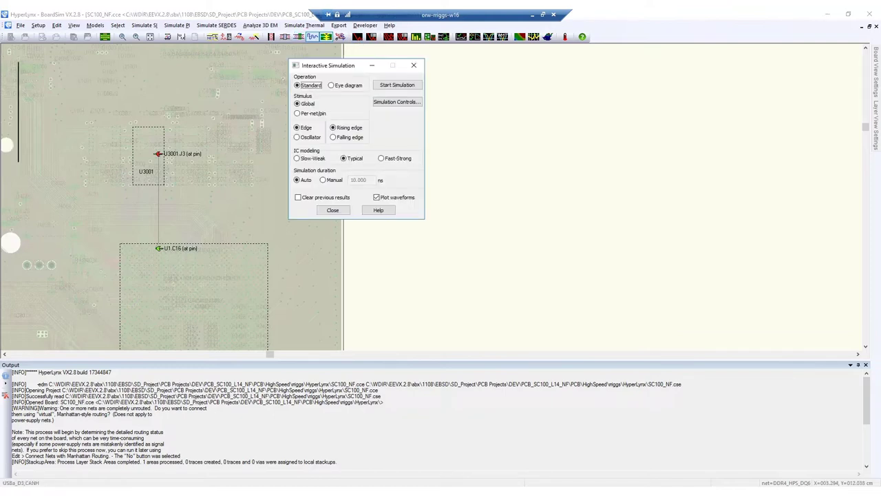
Run a manual 10 ns per-net/pin simulation with buffer currents and pin-and-die, auto-plotting off.
click(325, 181)
click(376, 198)
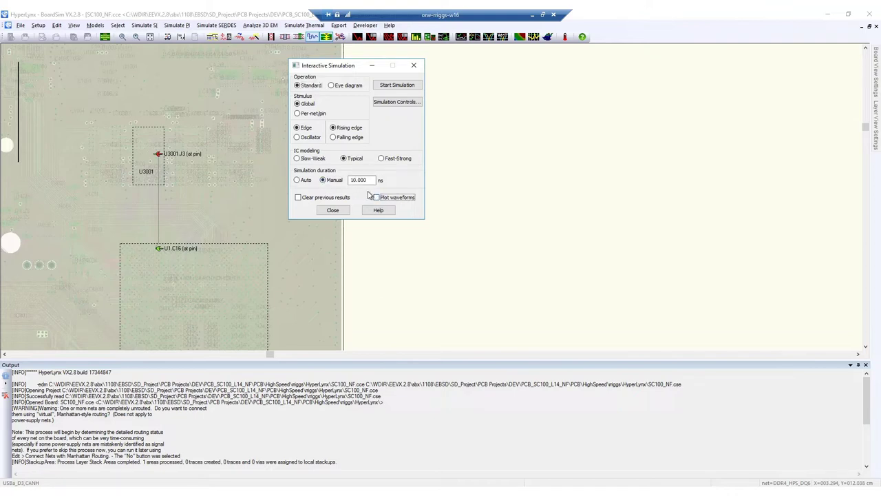
click(299, 115)
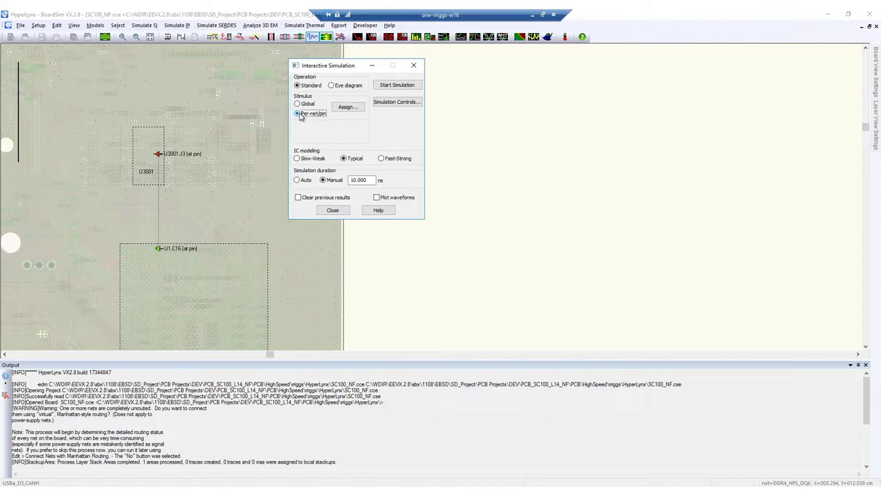
click(411, 102)
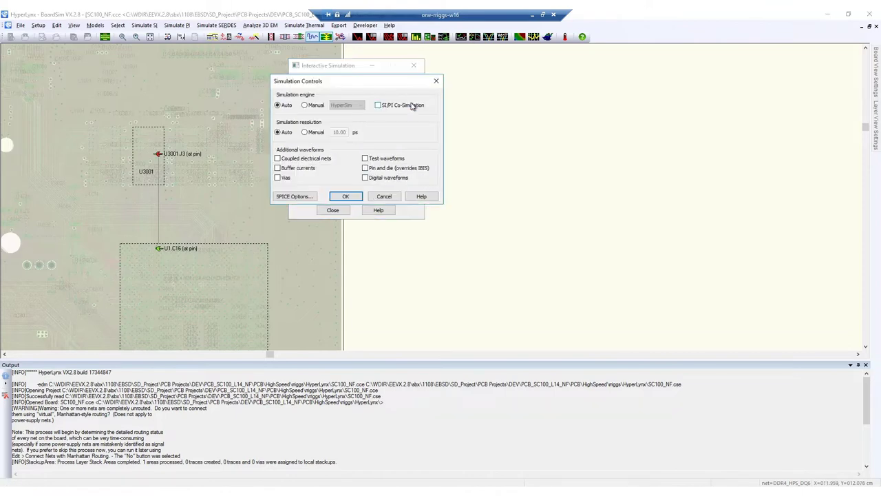
click(302, 170)
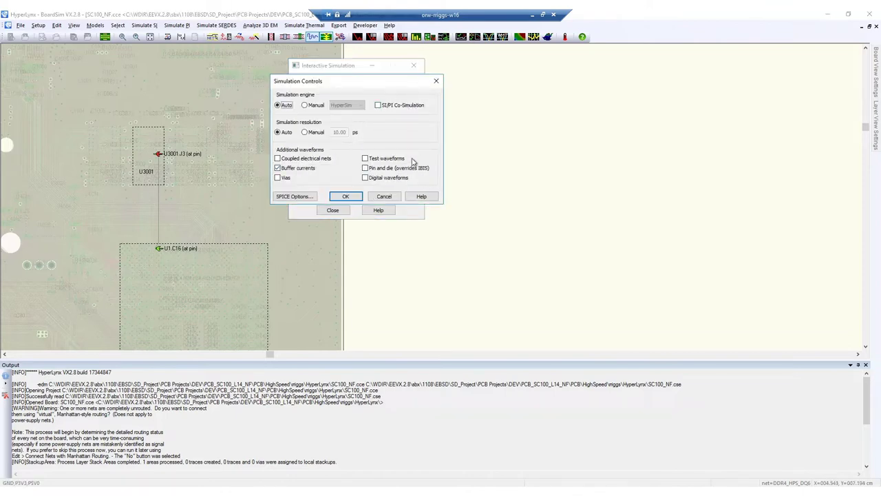
click(345, 196)
click(398, 84)
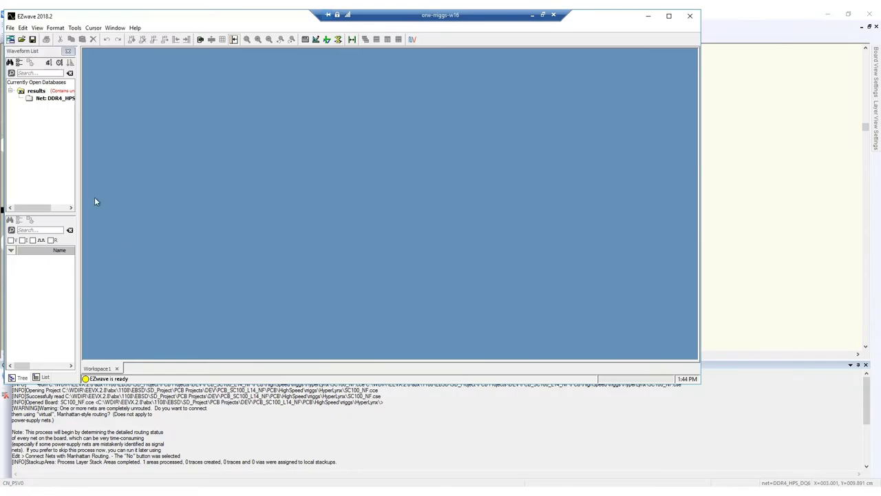
click(55, 98)
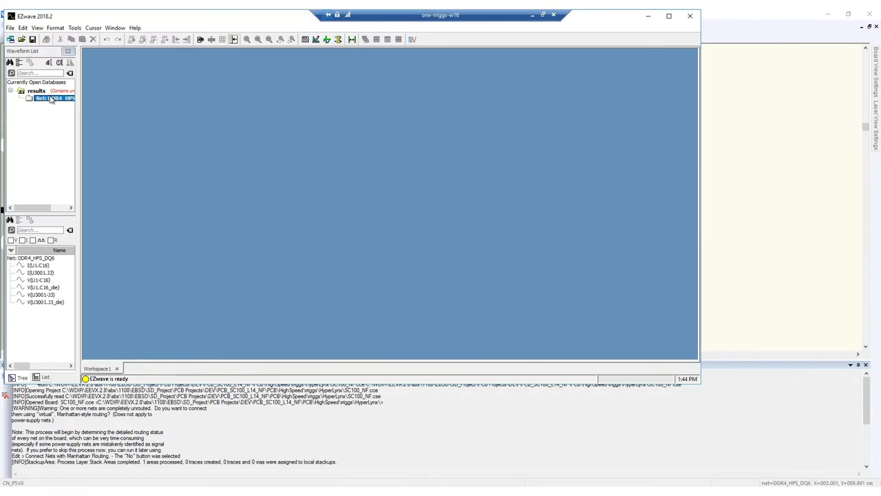
Plot V(U3001.J3_die) in a maximized Wave1 window, then minimize EZwave.
double_click(50, 302)
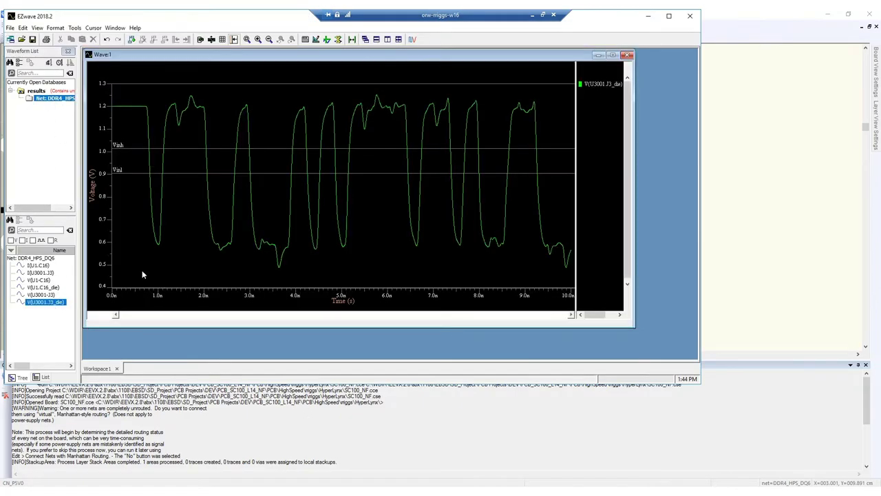
click(612, 54)
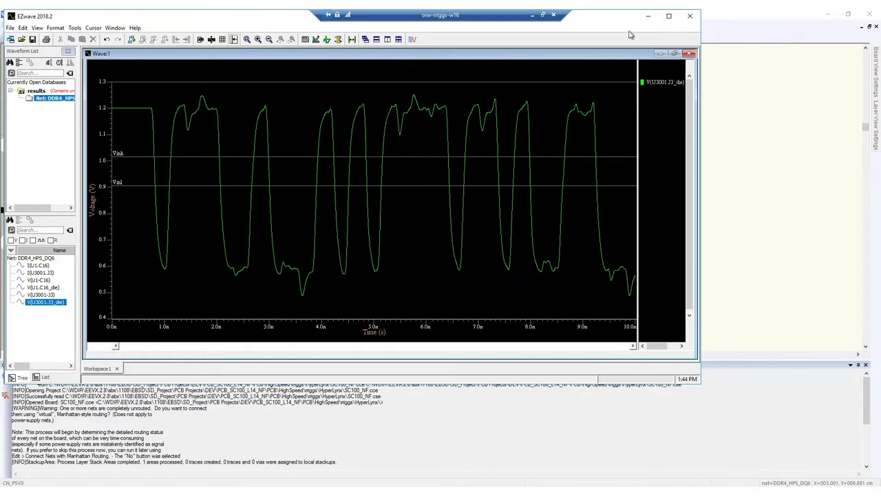
click(651, 19)
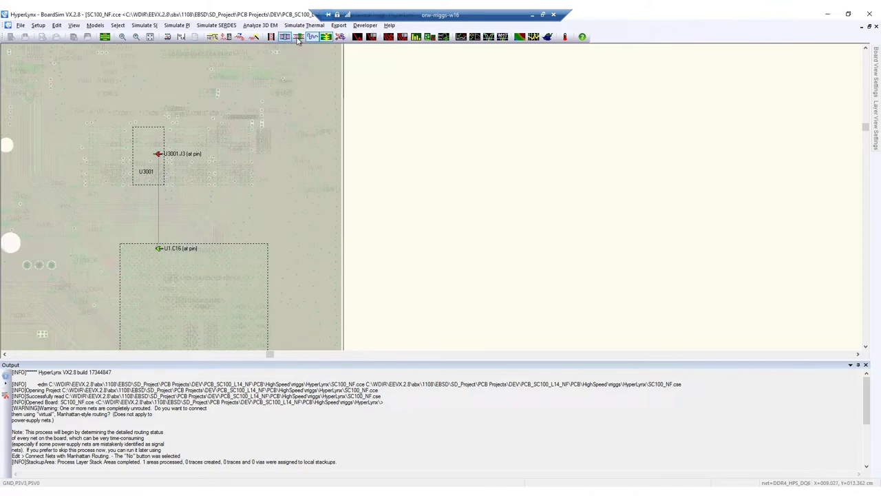
Check Include trace to area fill coupling in Setup > Coupling Settings.
click(298, 38)
click(38, 25)
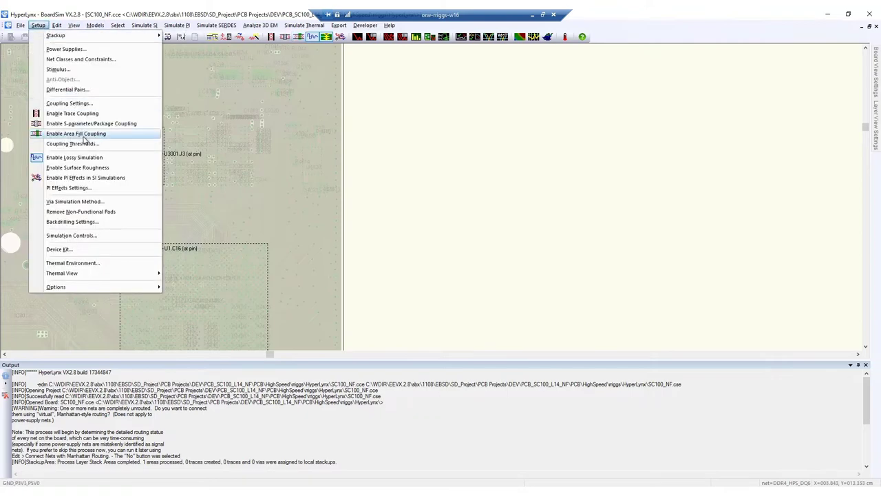
click(68, 103)
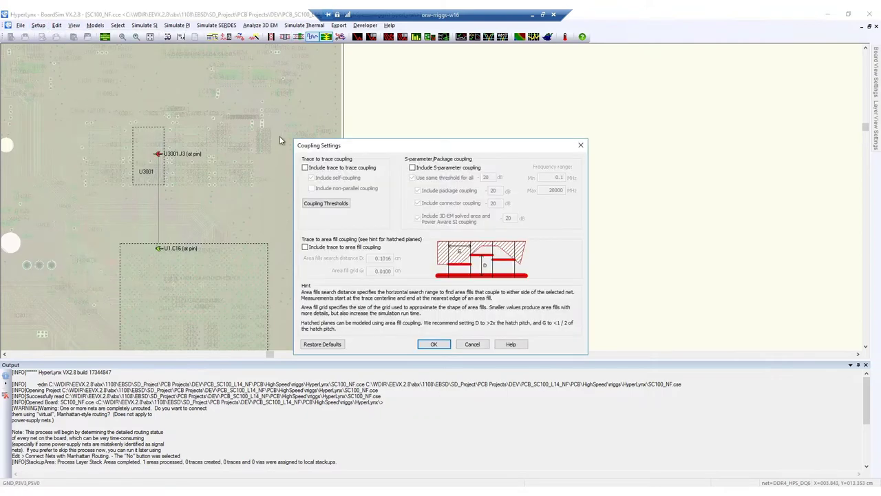
click(305, 247)
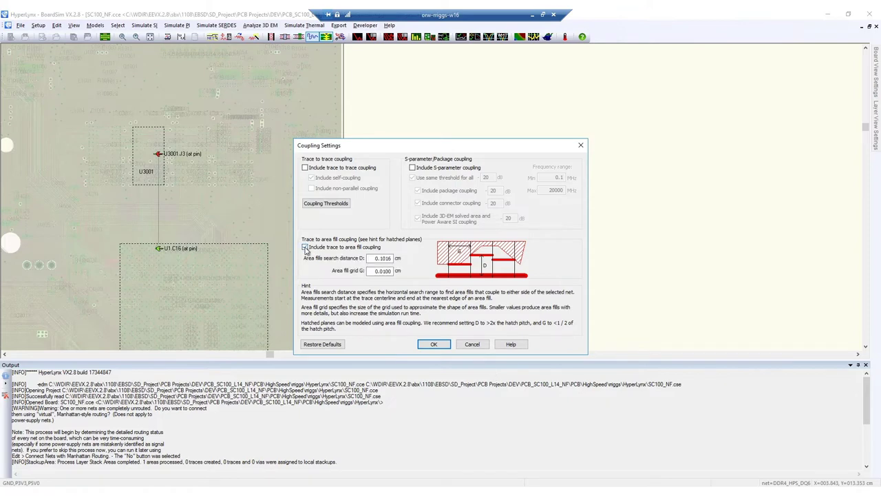
click(434, 344)
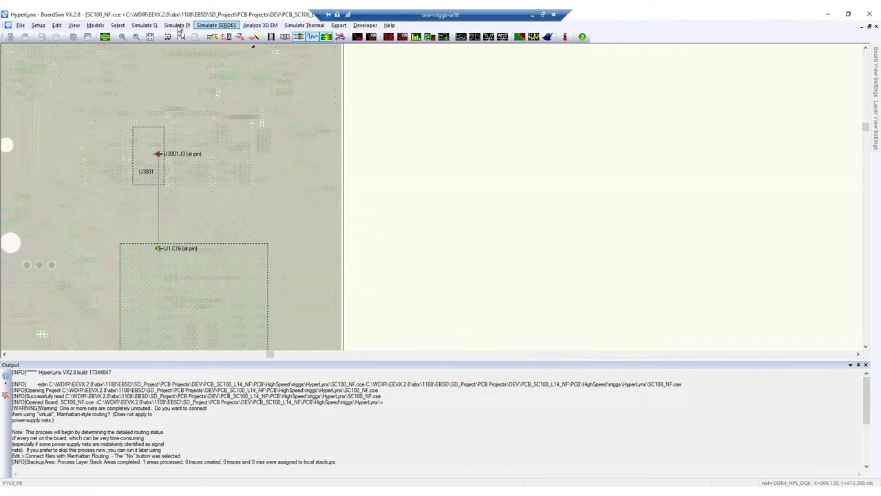
click(326, 38)
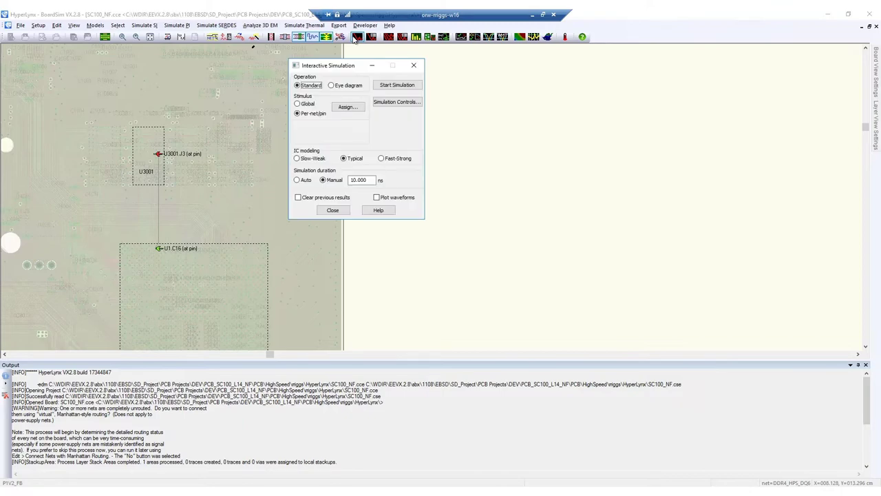
Rerun the simulation with area-fill coupling and plot the results_2 V(U3001.J3_die) waveform.
click(398, 85)
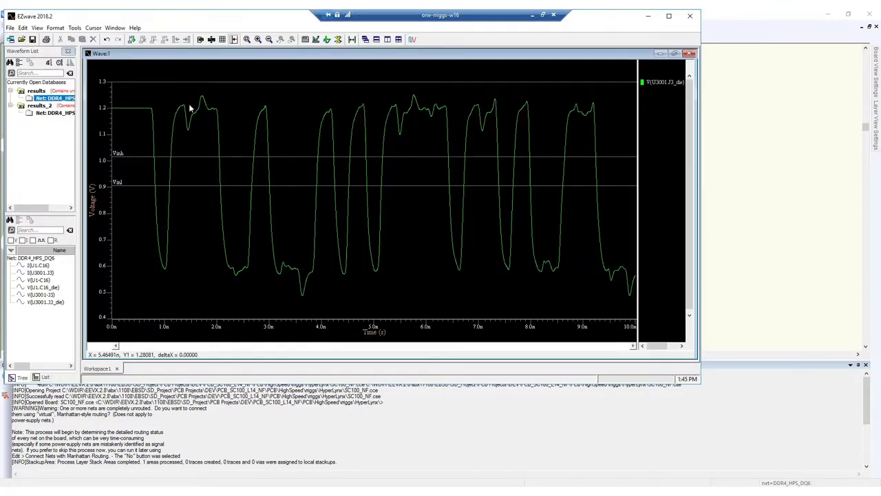
click(55, 112)
double_click(49, 302)
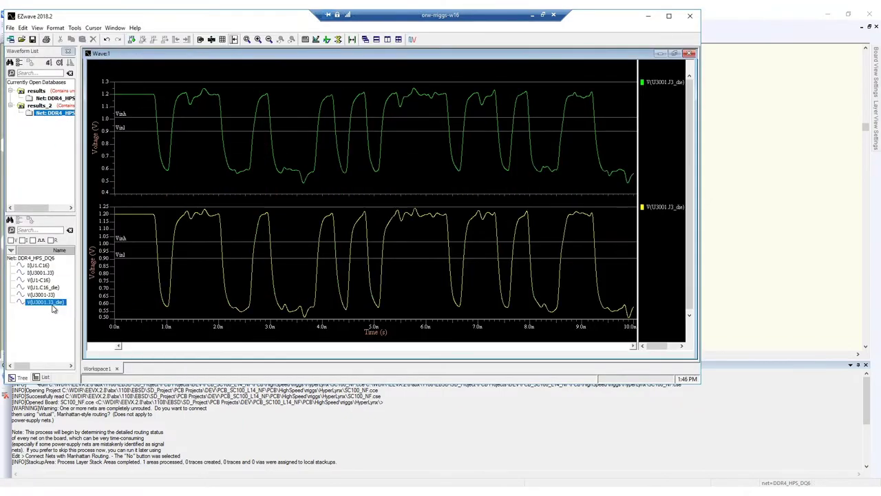
Delete the separate lower plot and overlay the second run's die voltage on the first.
right_click(151, 211)
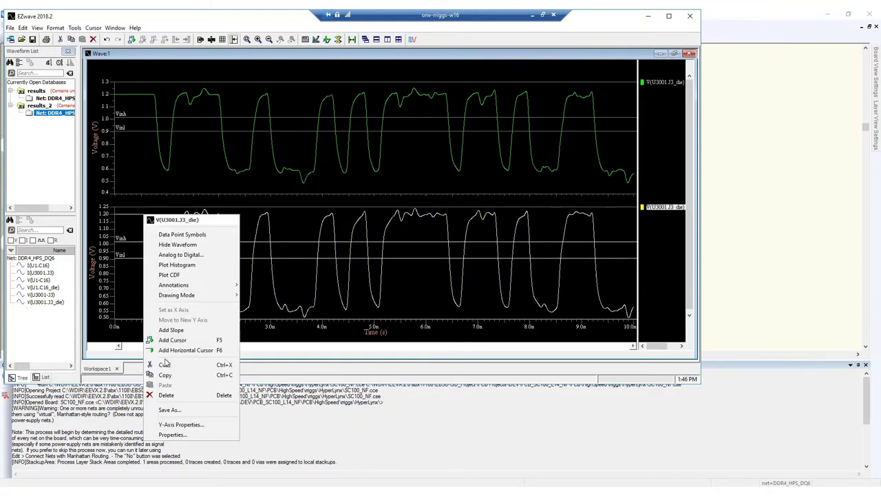
click(172, 392)
drag(48, 302, 211, 217)
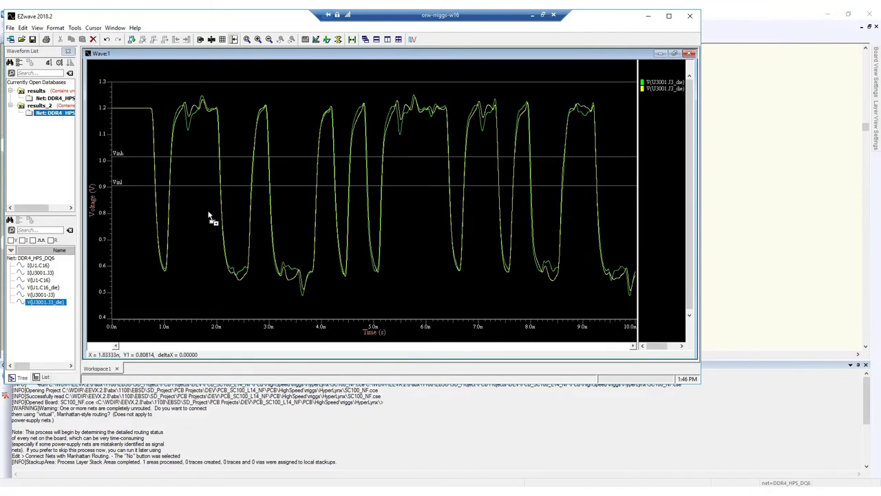
scroll(347, 90, up, 1)
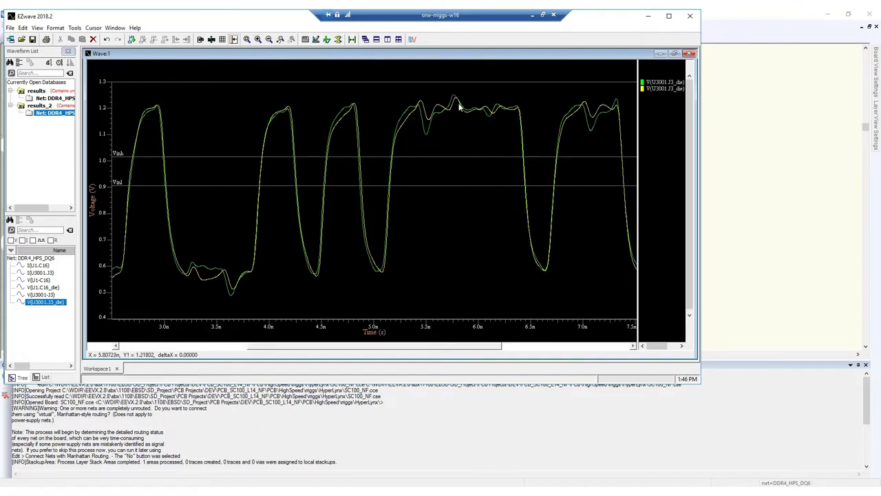
click(649, 16)
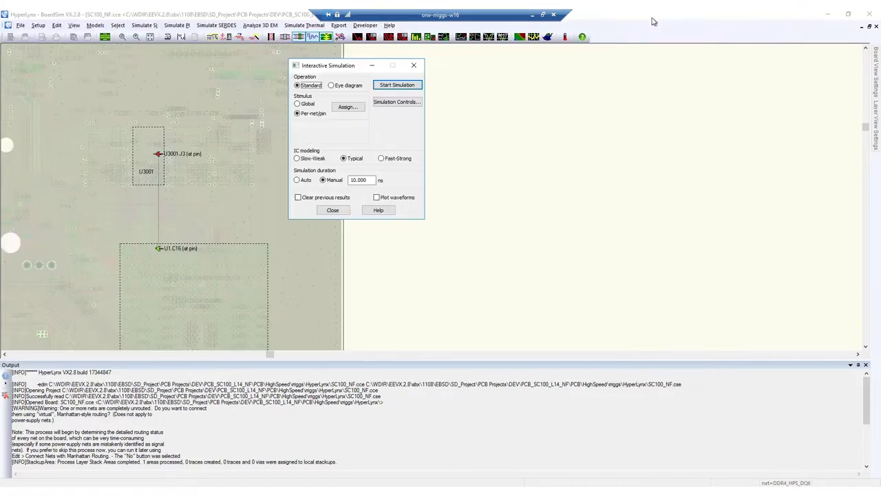
Review and accept the Coupling Thresholds in Setup > Coupling Settings.
click(372, 66)
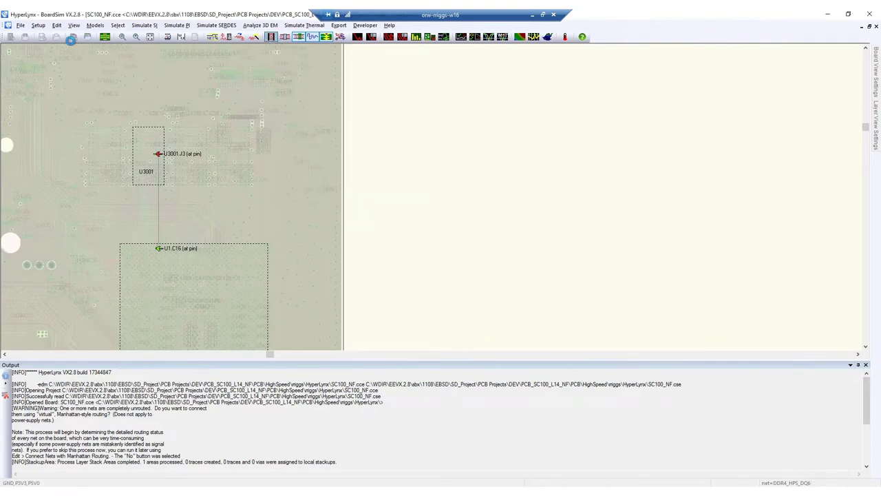
click(37, 25)
click(67, 103)
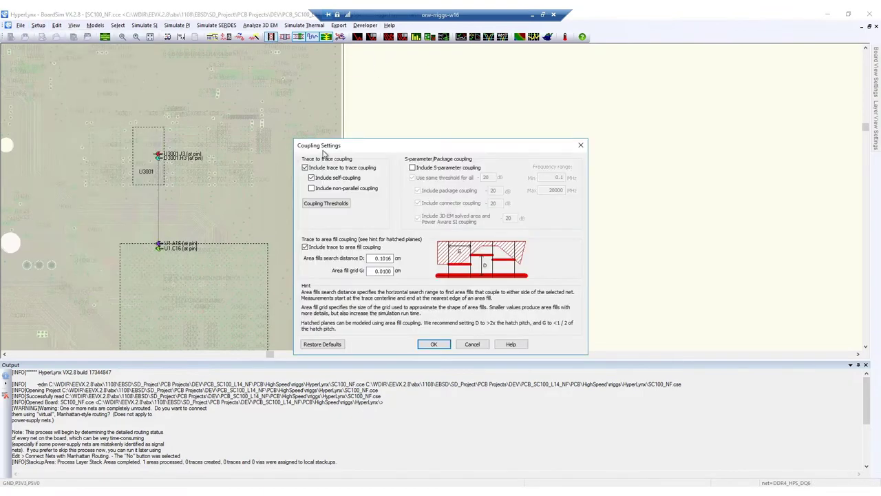
click(320, 205)
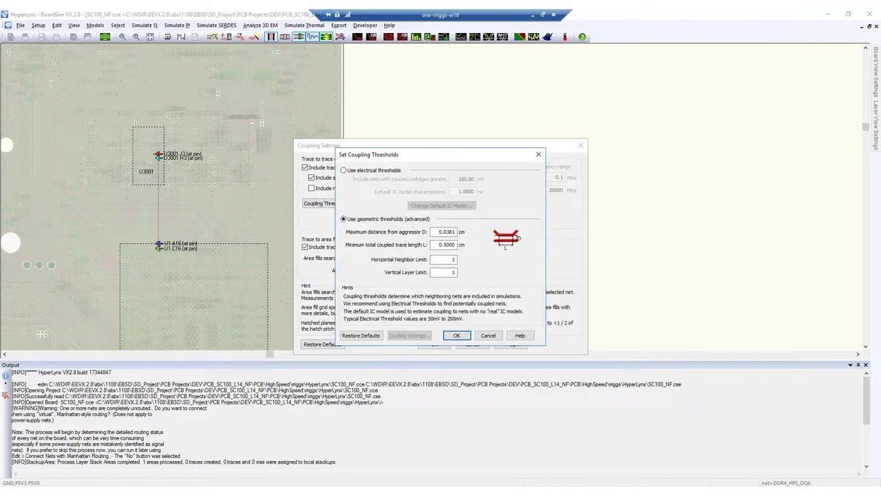
click(457, 336)
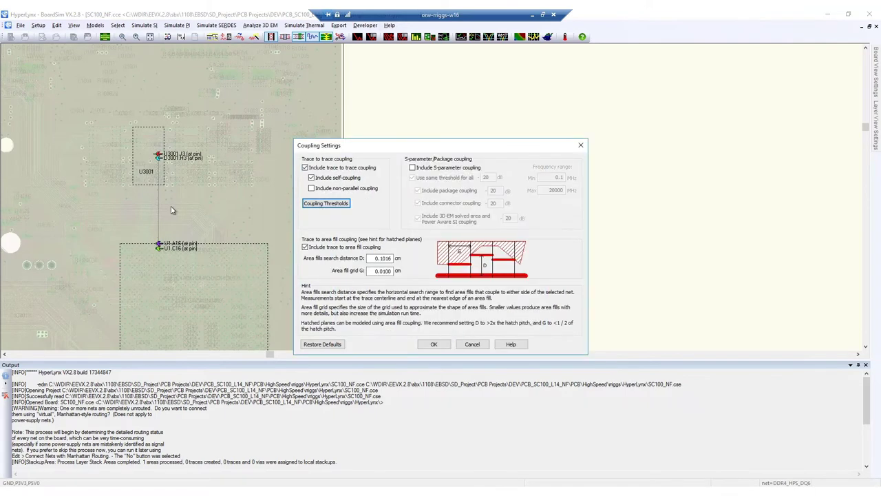
click(434, 344)
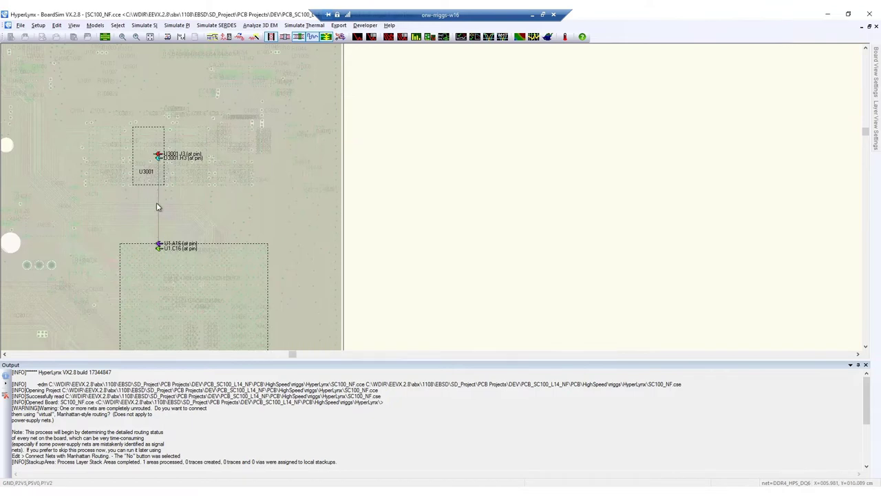
scroll(157, 206, up, 3)
scroll(157, 207, down, 2)
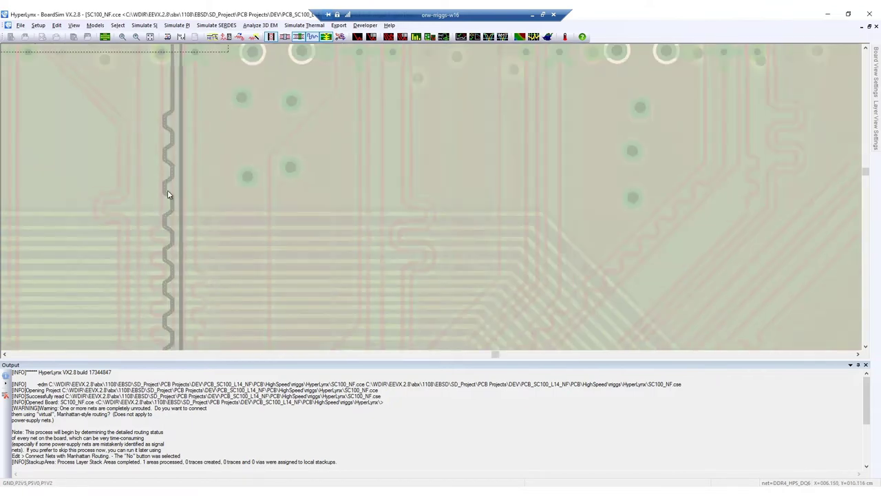
Turn on trace-to-trace coupling and run a third simulation of DDR4_HPS_DQ6.
click(272, 38)
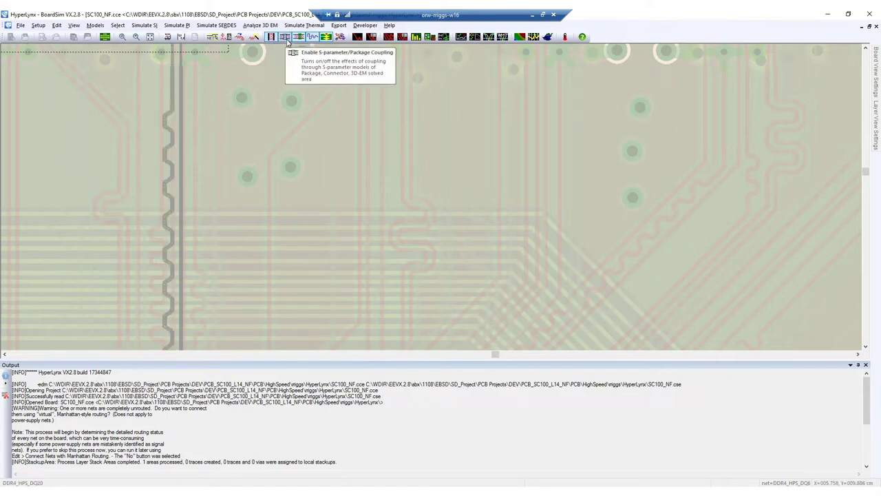
click(357, 38)
click(391, 88)
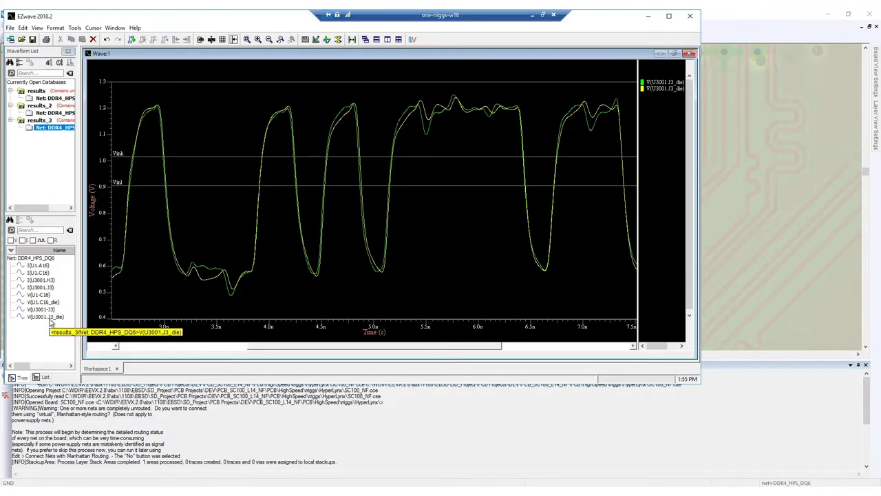
Overlay the results_3 V(U3001.J3_die) waveform, fit the view, and zoom on the pulse peak near 7.2 ns.
drag(49, 318, 224, 236)
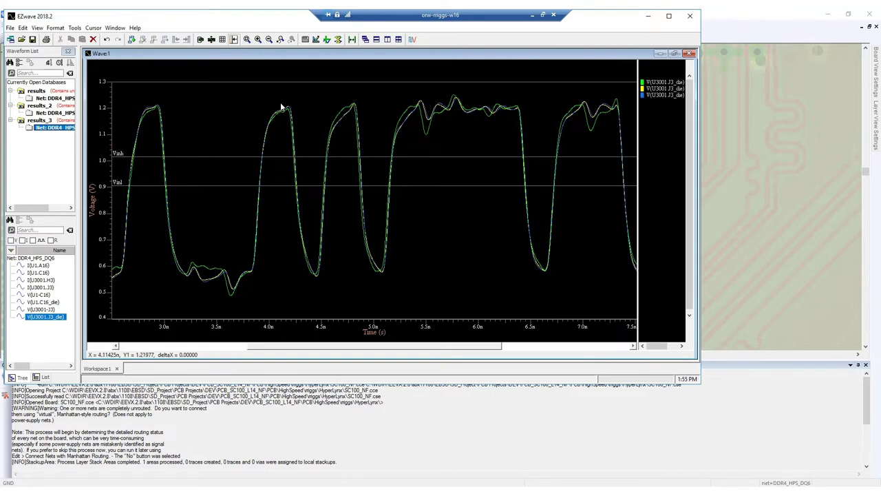
click(279, 39)
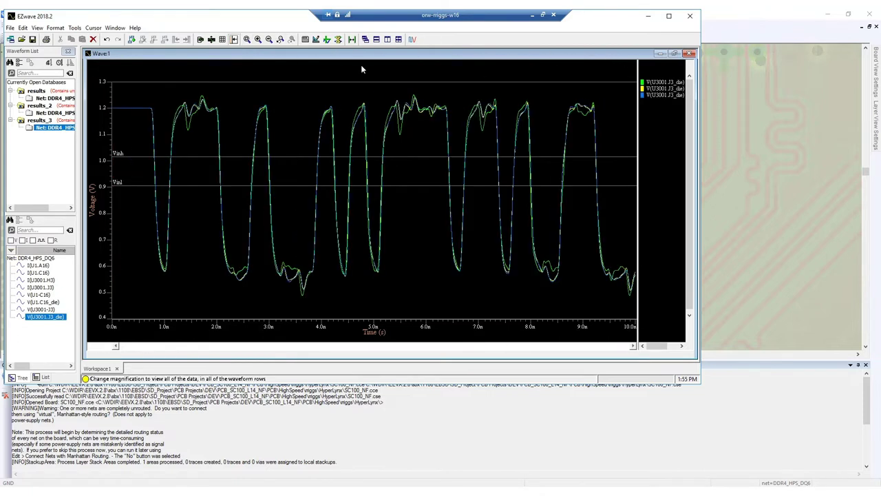
drag(472, 90, 503, 123)
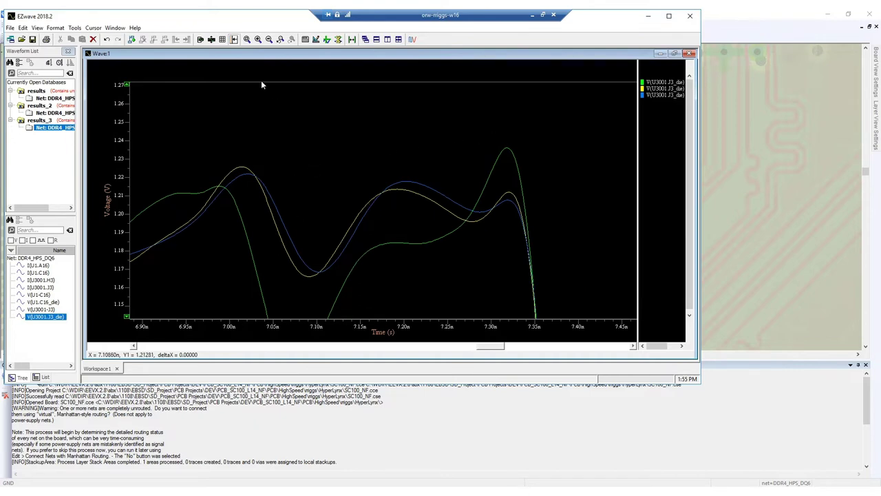
key(alt+Tab)
click(414, 65)
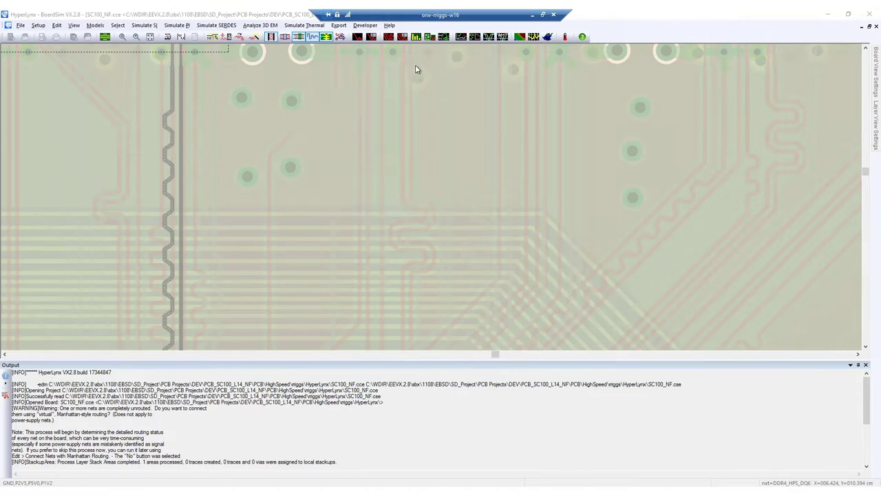
Turn the SC100_NF power-aware model back on in Manage Power Aware SI models.
click(260, 26)
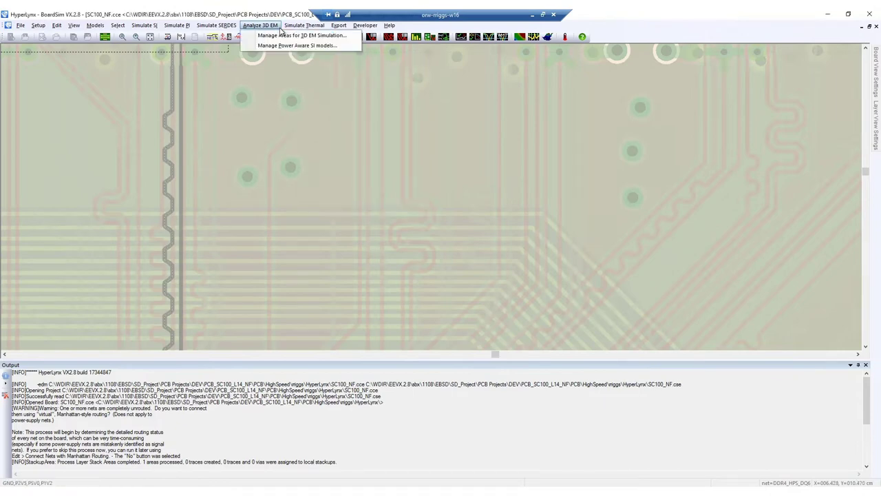
click(284, 46)
click(424, 183)
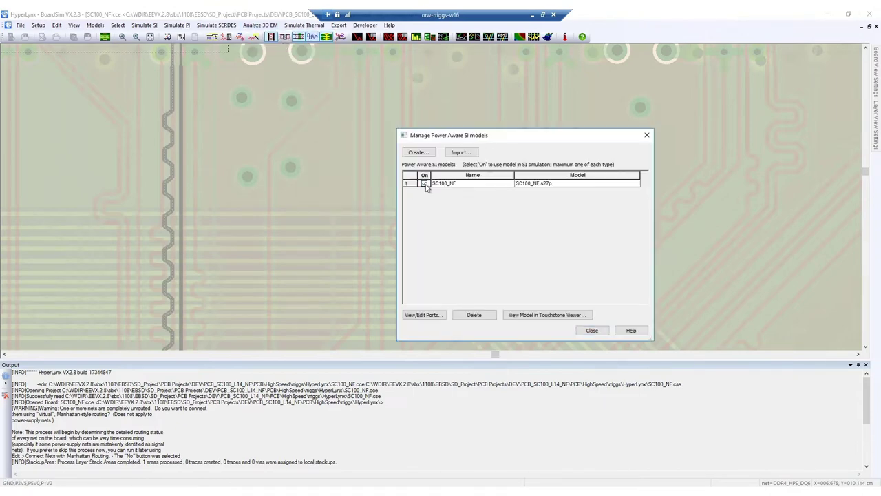
click(592, 331)
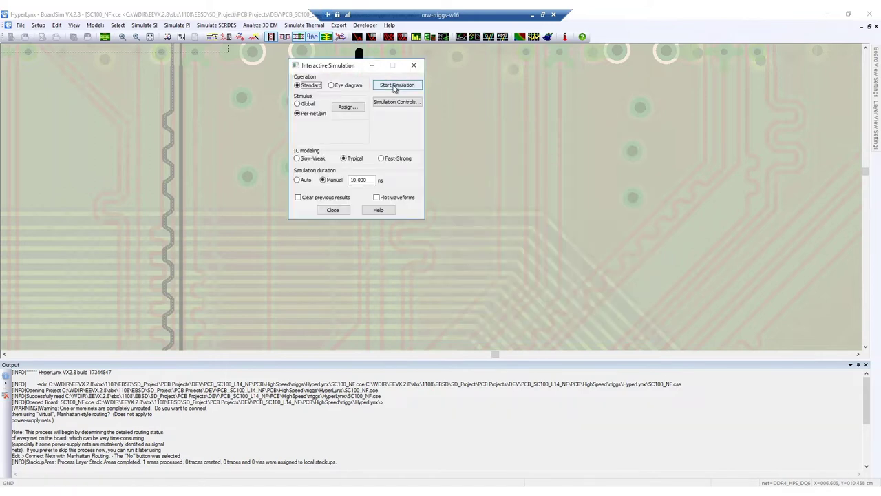
Rerun the simulation and overlay the fourth run's die voltage in EZwave.
click(397, 86)
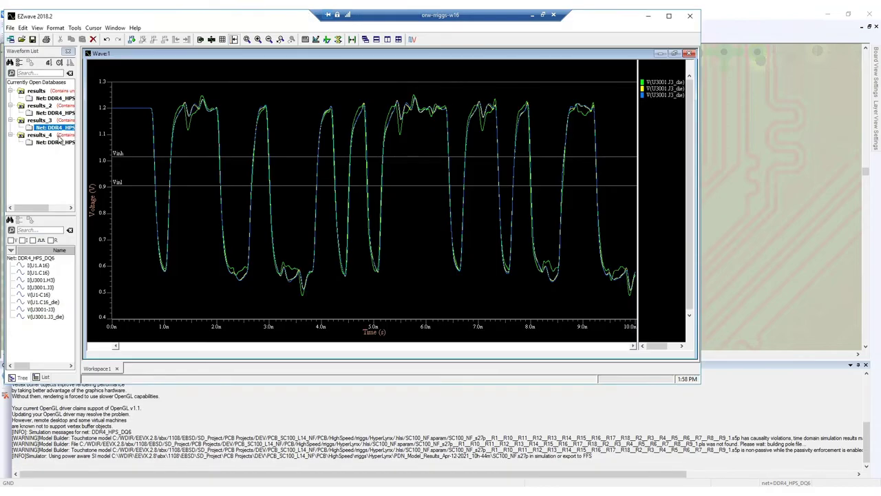
click(60, 141)
mouse_move(44, 316)
mouse_down()
mouse_move(235, 264)
mouse_move(299, 199)
mouse_up()
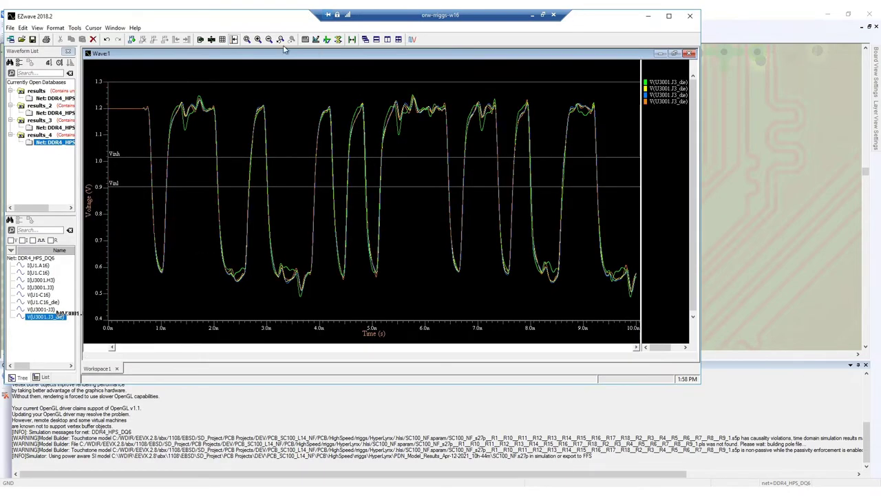
Zoom the time axis to 5.0–6.6 ns on the four overlaid waveforms, maximize EZwave, then minimize it.
click(257, 41)
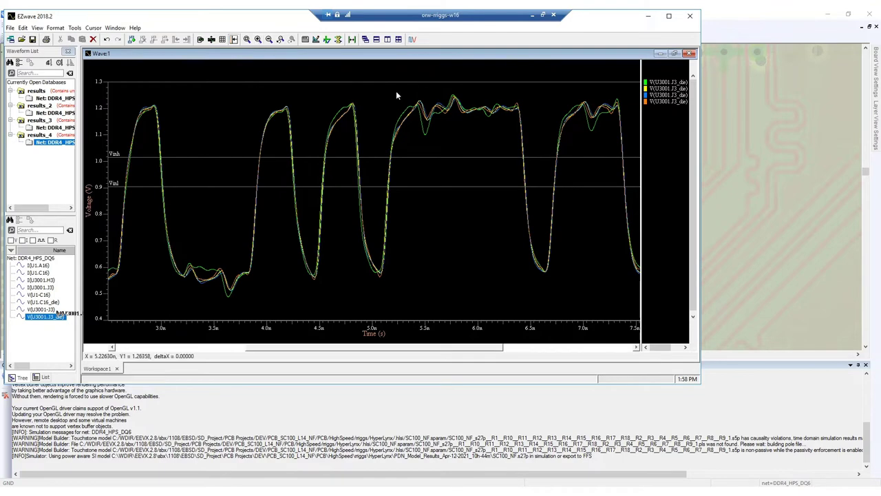
drag(366, 81, 530, 144)
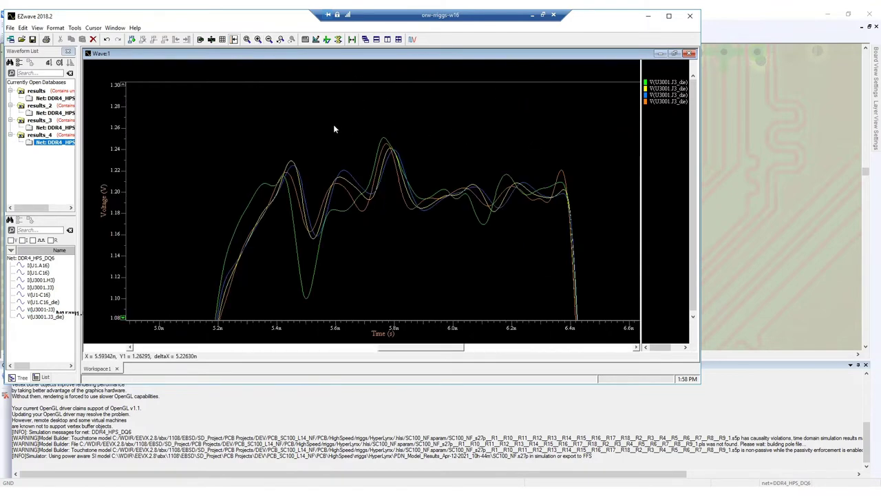
click(668, 15)
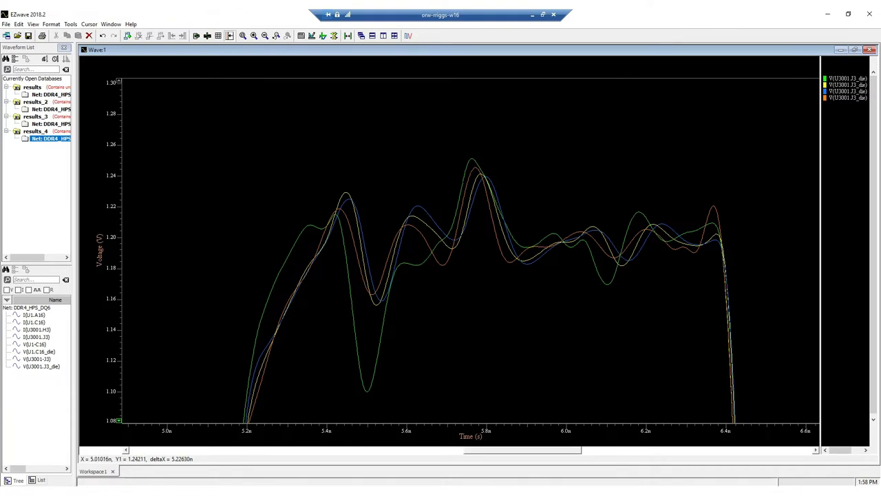
click(828, 16)
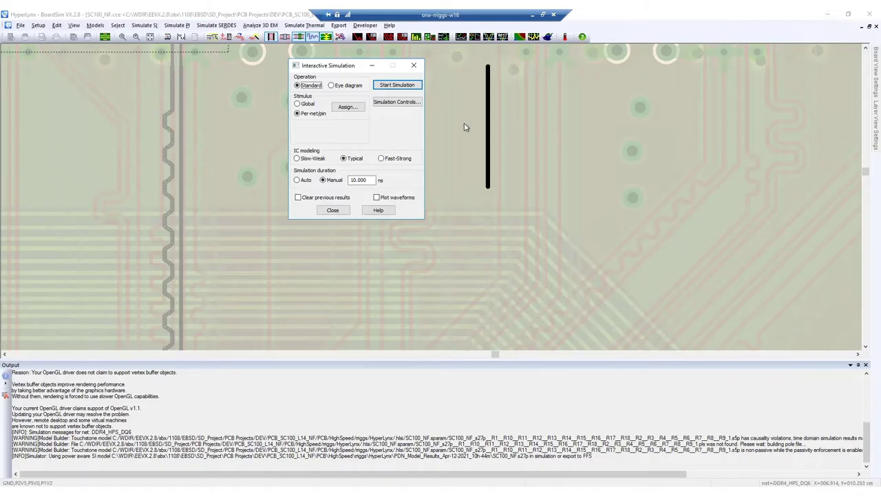
Close the interactive simulation settings and launch the DDRx batch simulation wizard.
click(417, 50)
click(149, 25)
click(153, 81)
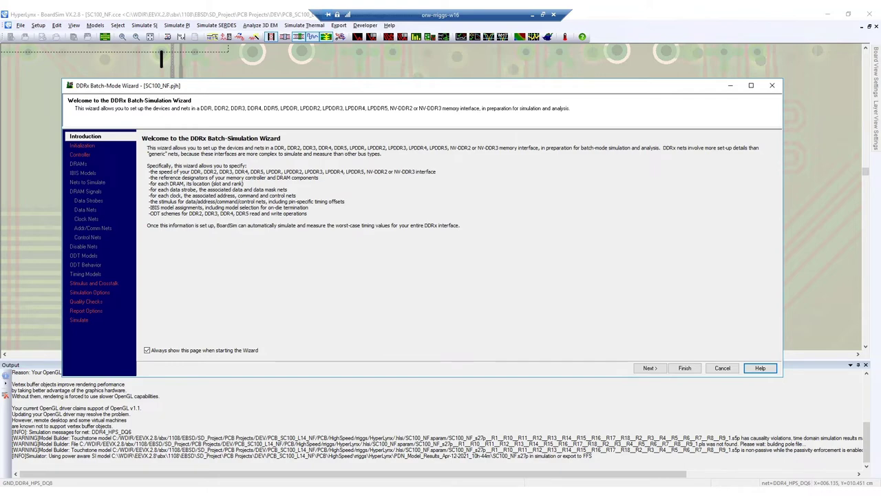
Import the SC100_NF_byteLane0.ddr setup file on the wizard's Initialization page.
click(651, 369)
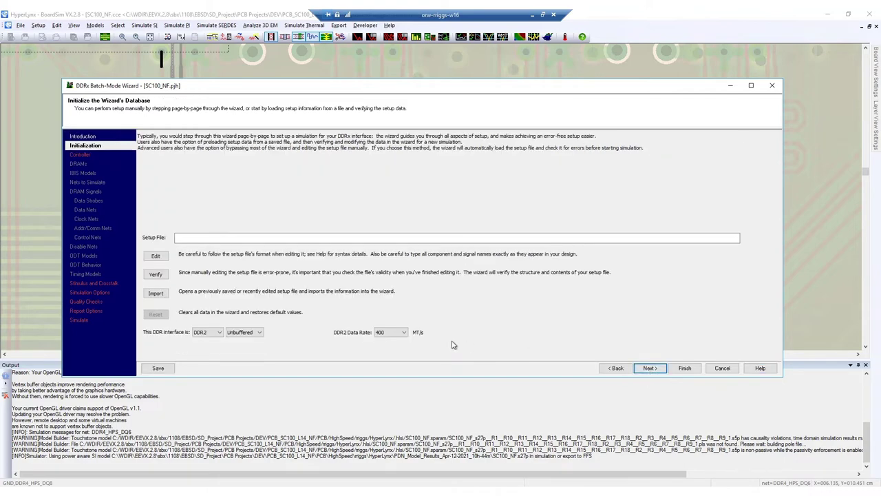
click(156, 293)
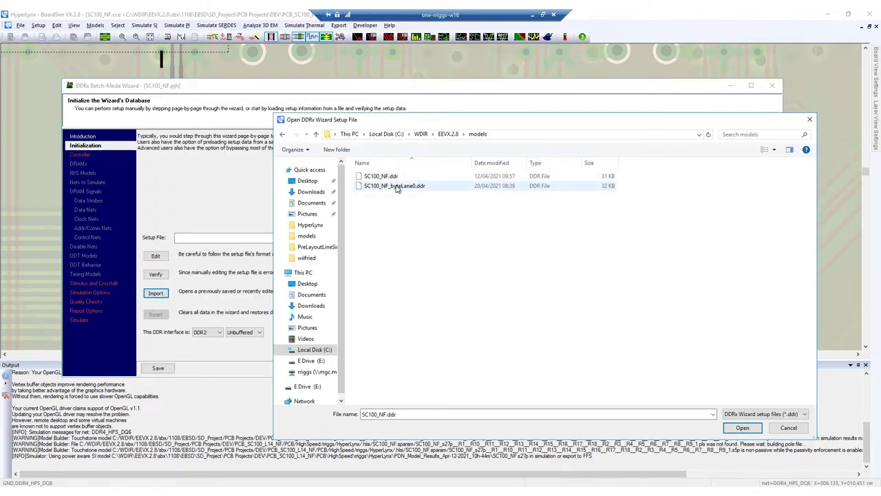
double_click(397, 187)
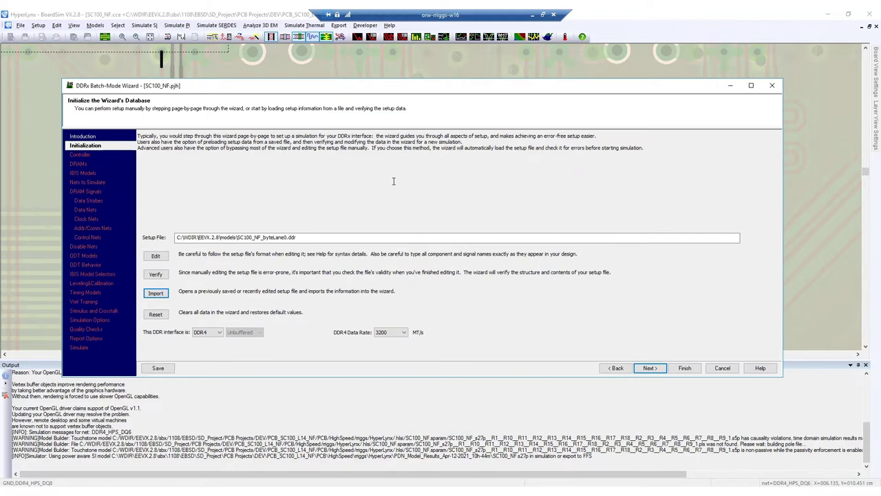
Review the memory controller, disabled-nets and ODT model pages of the wizard.
click(647, 369)
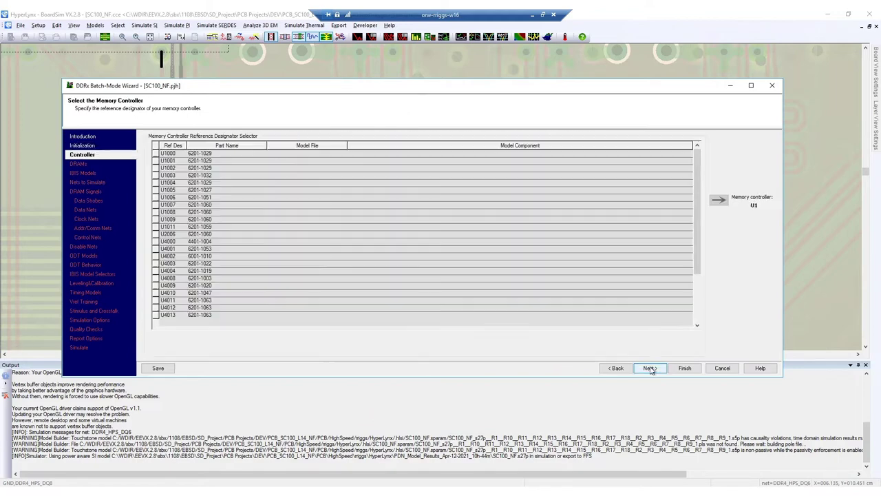
click(85, 246)
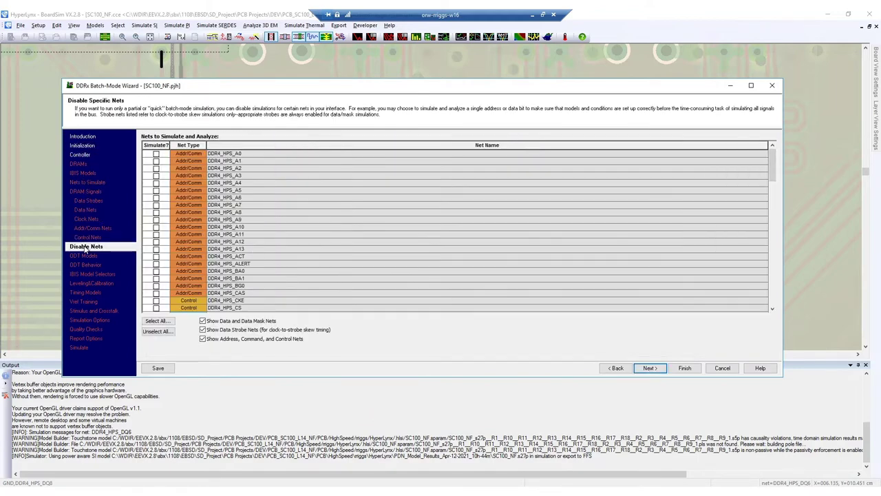
scroll(200, 230, down, 12)
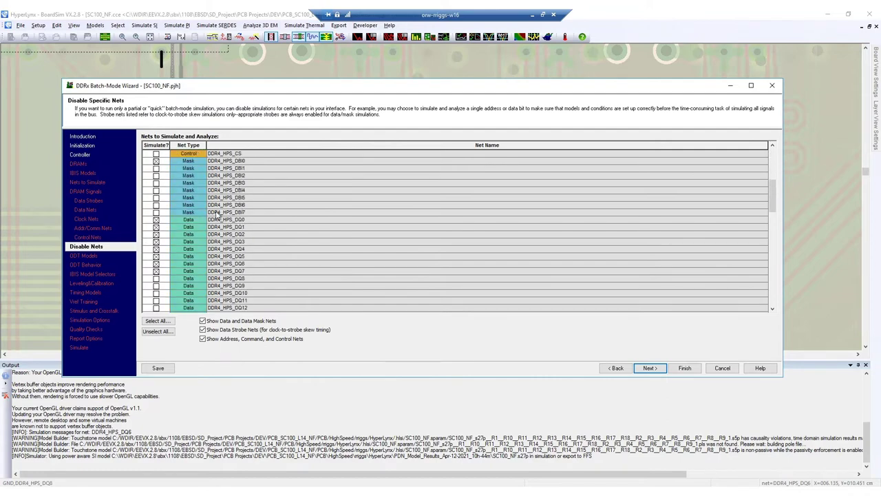
scroll(236, 185, down, 2)
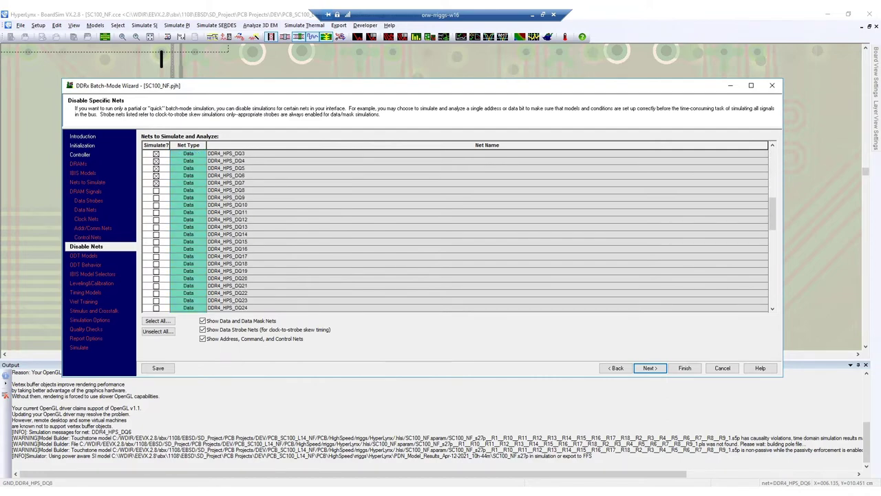
click(643, 369)
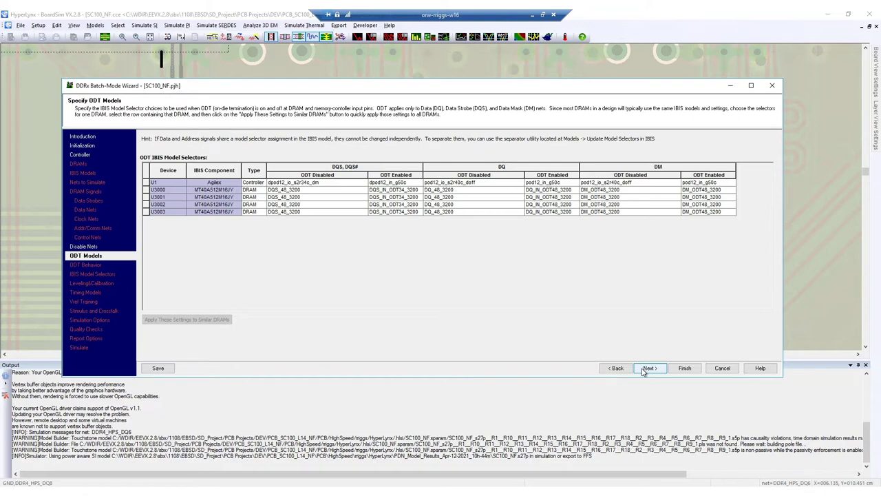
click(644, 369)
Accept the IBIS, leveling, timing, Vref, stimulus, simulation, check and report pages.
click(649, 368)
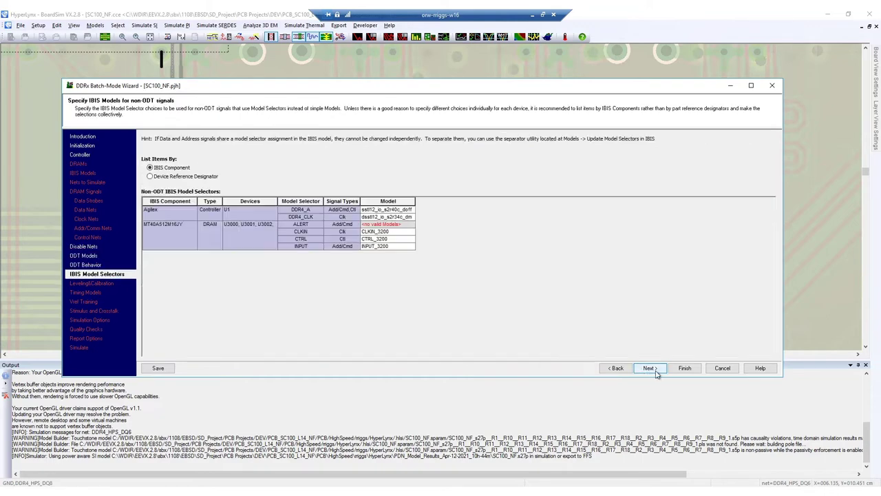
click(650, 368)
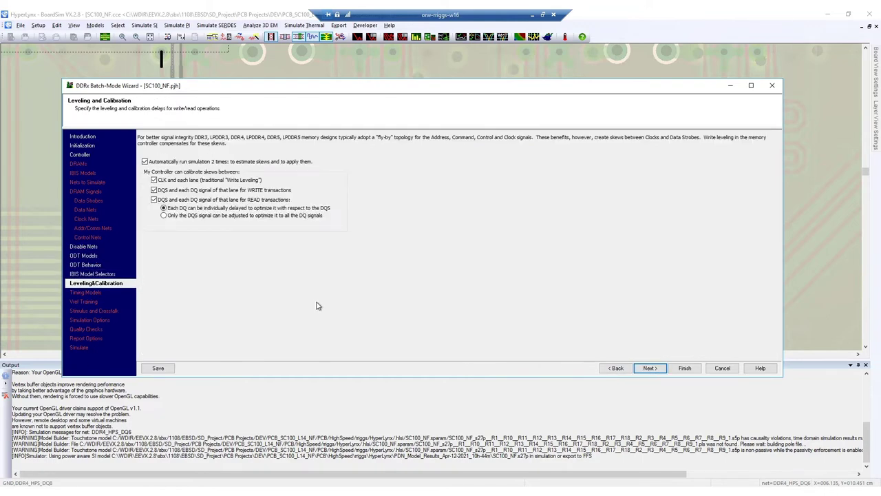
click(649, 369)
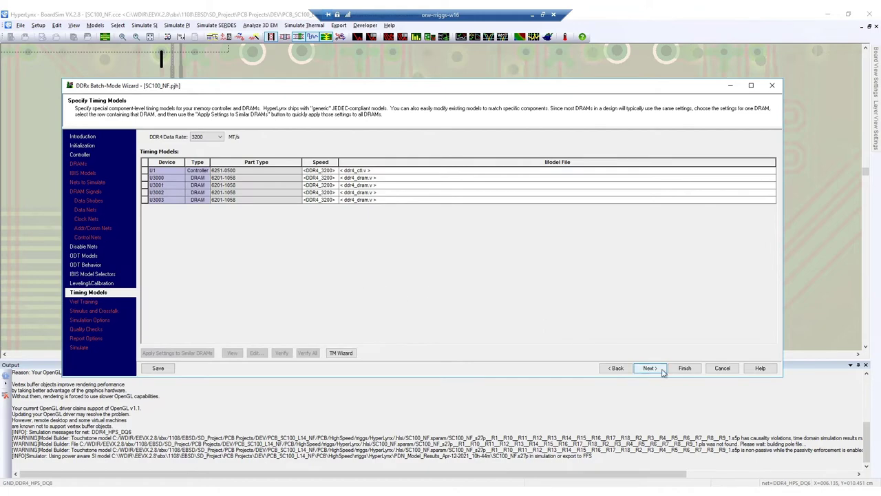
click(649, 369)
click(650, 369)
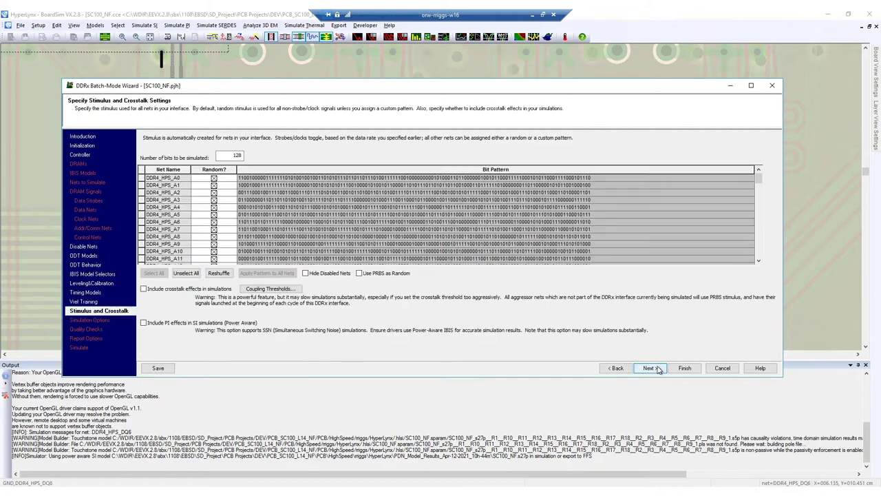
click(650, 369)
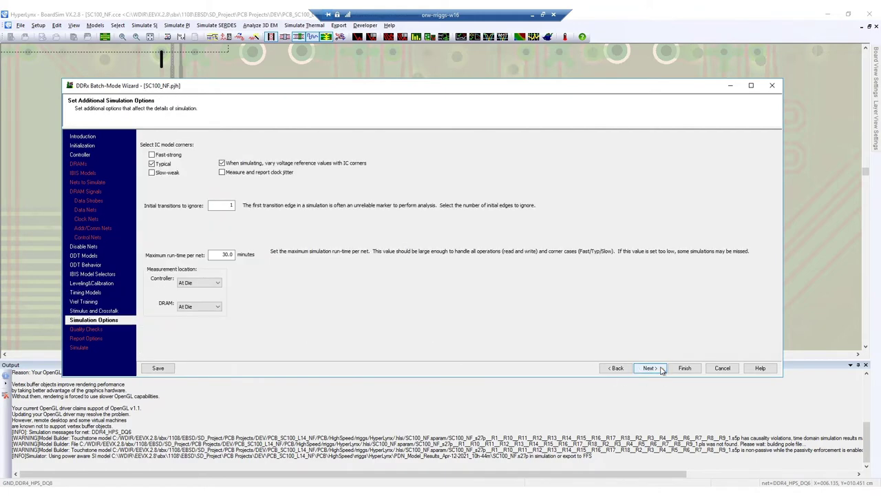
click(658, 369)
click(657, 369)
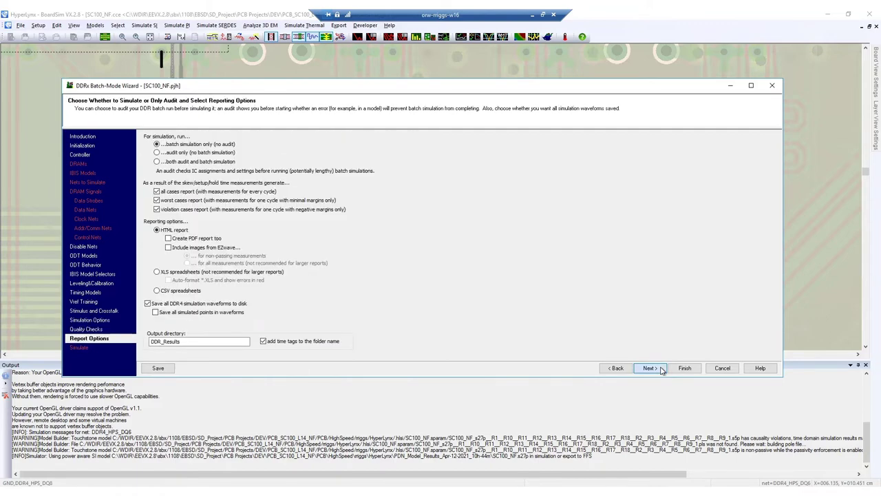
click(654, 369)
Save the setup as SC100_NF_byteLane0_final.ddr and run the batch simulation.
click(172, 326)
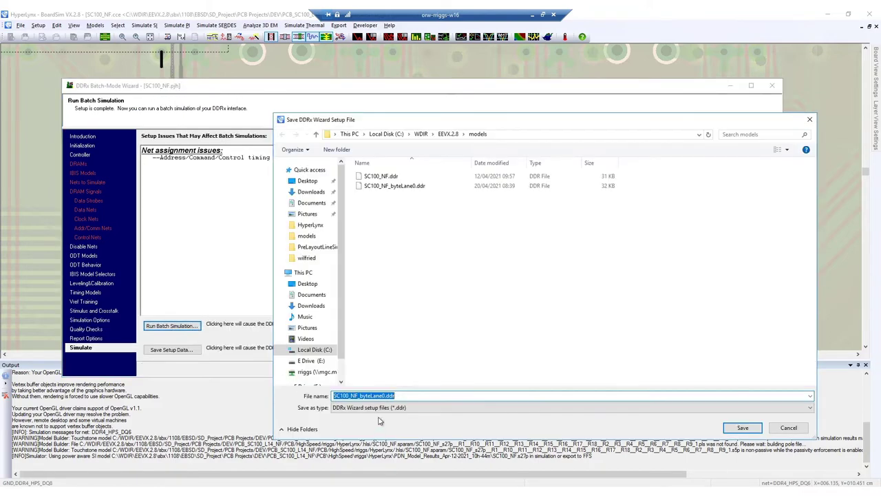
click(386, 395)
text(_final)
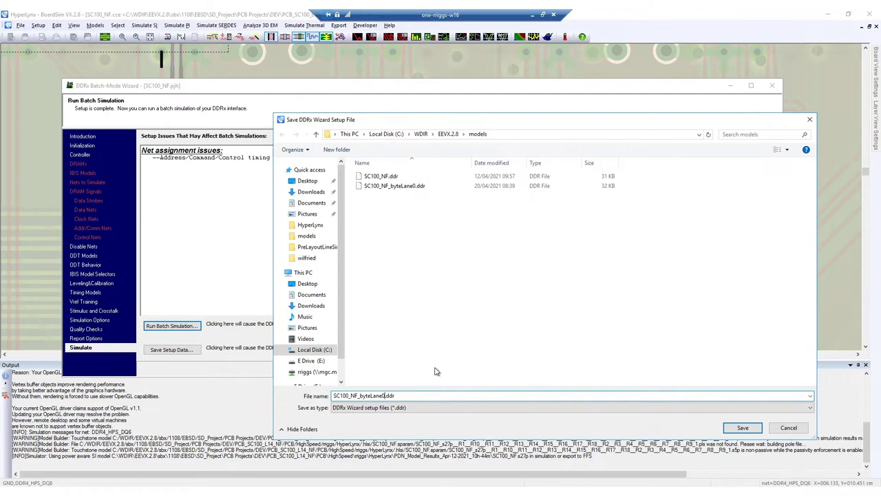
click(743, 428)
click(417, 331)
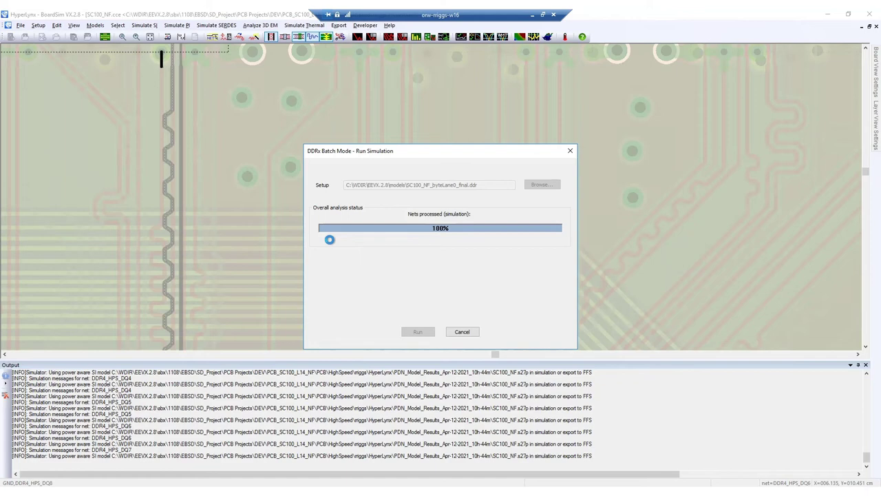
Once all nets reach 100%, dismiss the completion message to open the HTML DDR report.
key(Return)
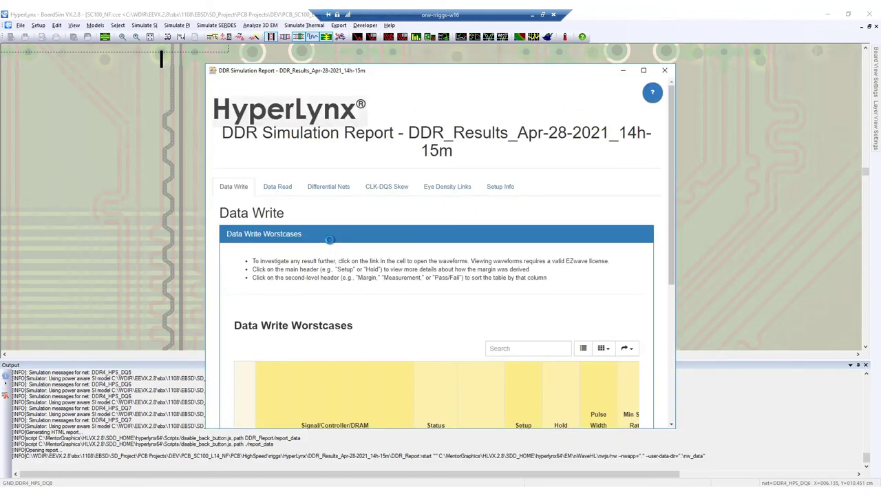
Check the passing Data Write, Data Read and CLK-DQS Skew results, then load the eye density plots.
click(644, 70)
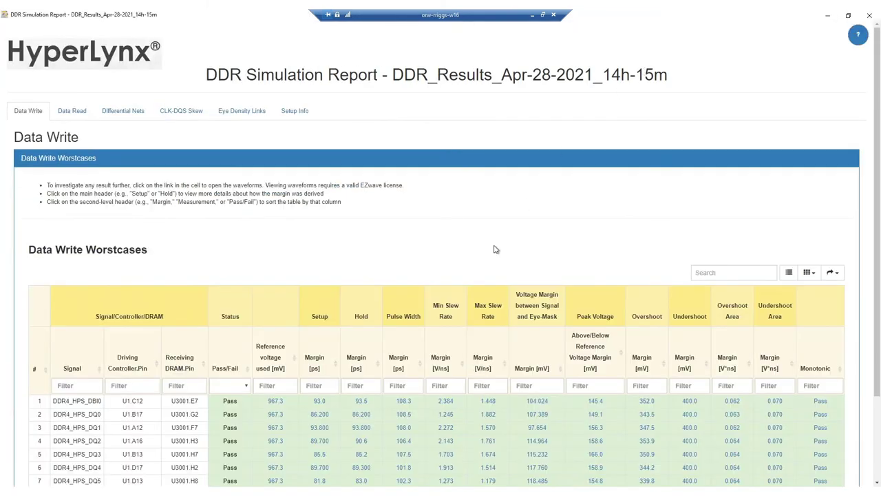
scroll(448, 278, down, 2)
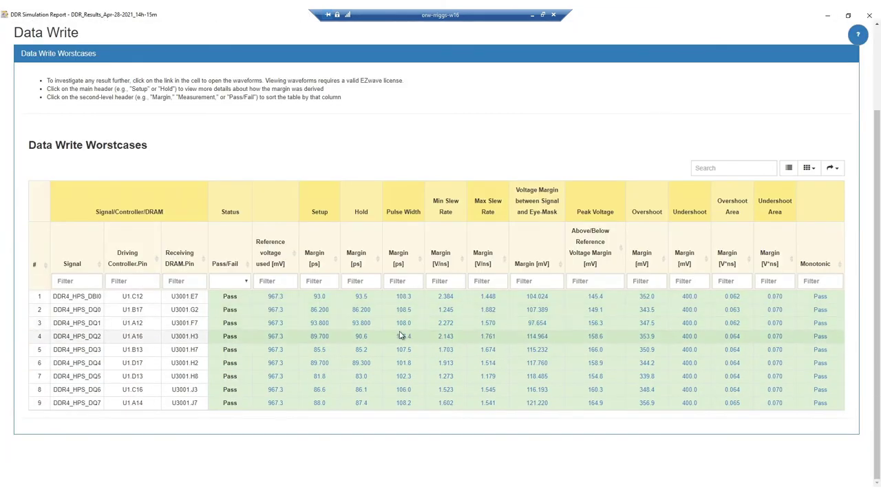
scroll(396, 334, up, 1)
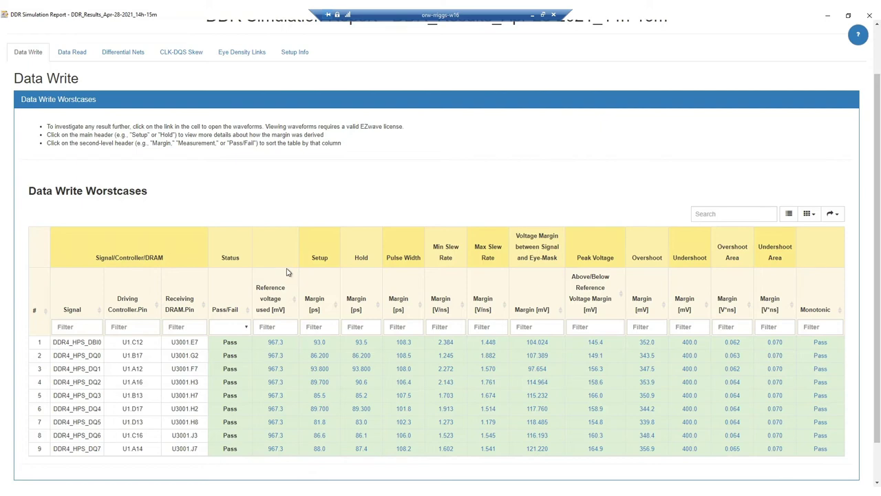
click(71, 54)
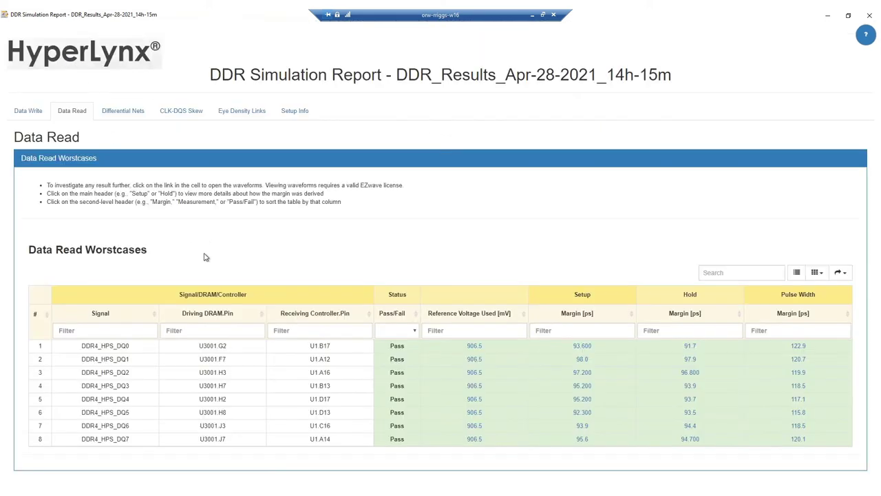
click(189, 112)
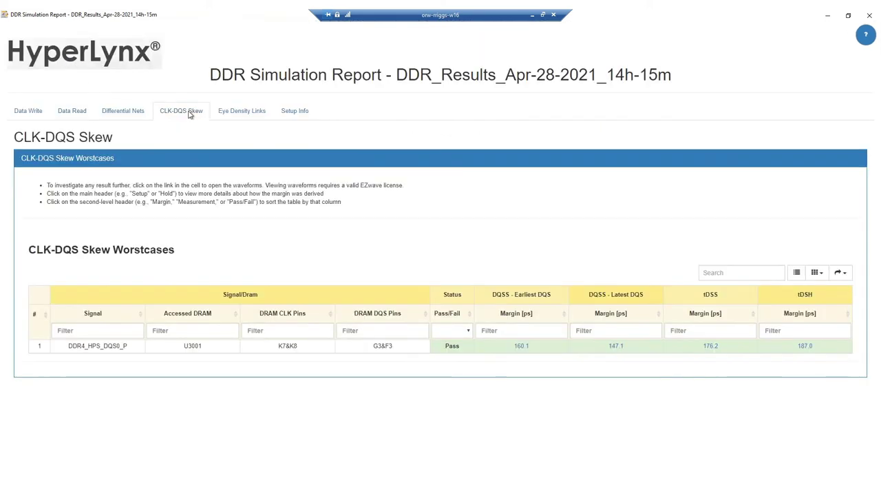
click(252, 116)
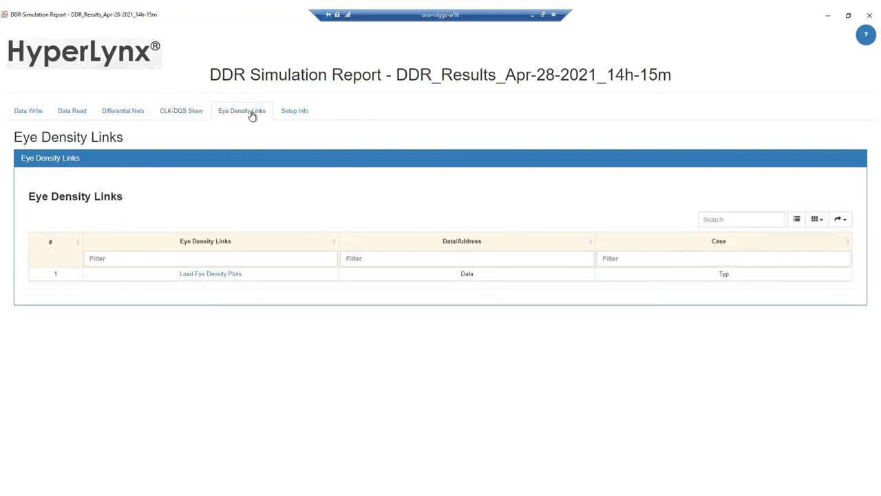
click(222, 275)
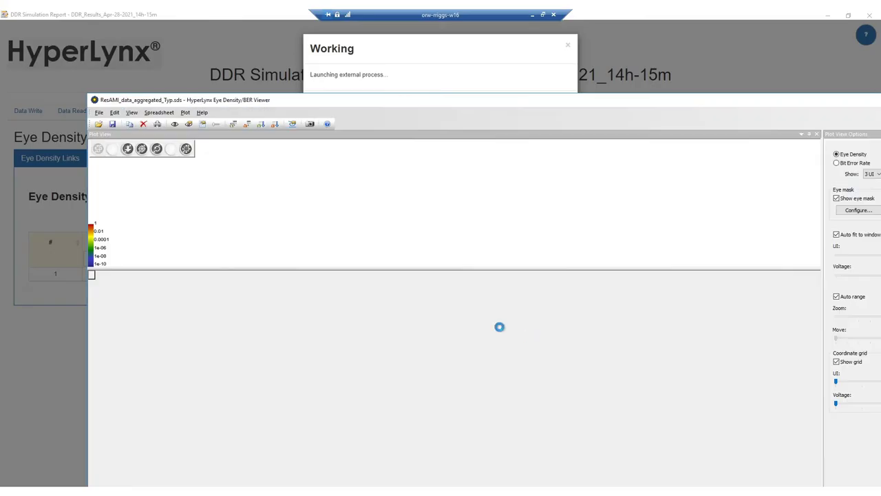
Maximize the Eye Density viewer and drag the splitter to show the per-net table below the eye.
double_click(756, 101)
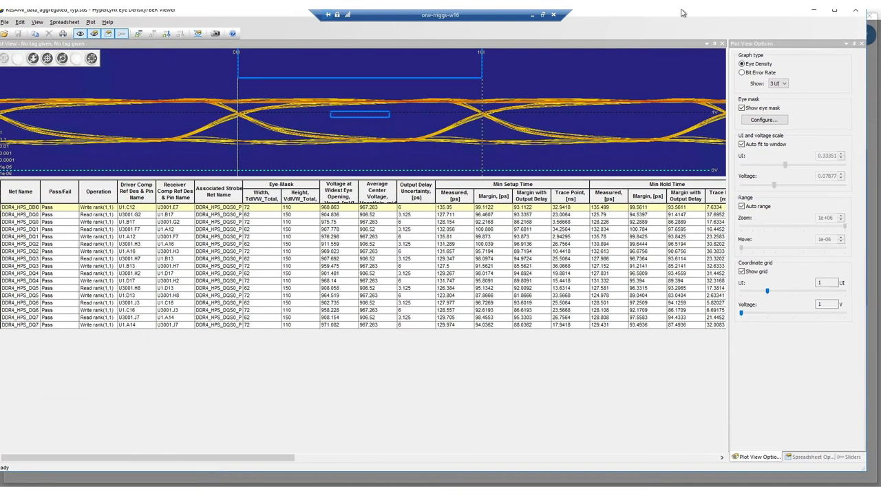
drag(618, 181, 622, 296)
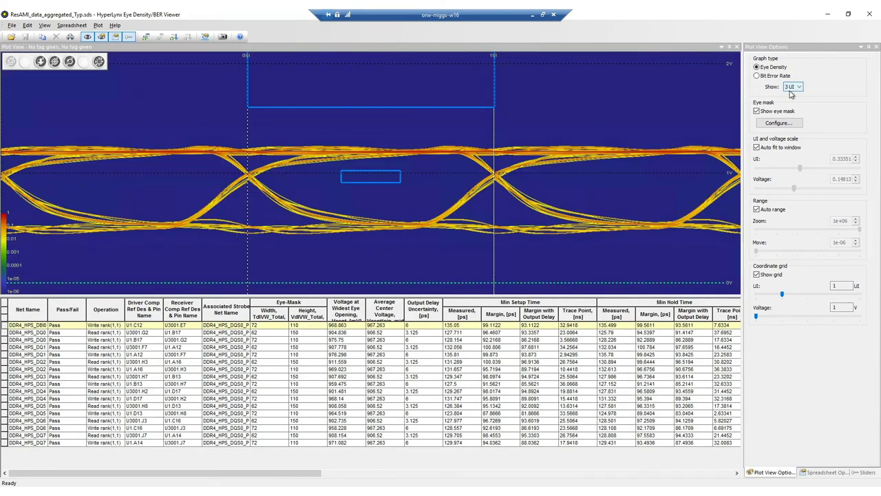